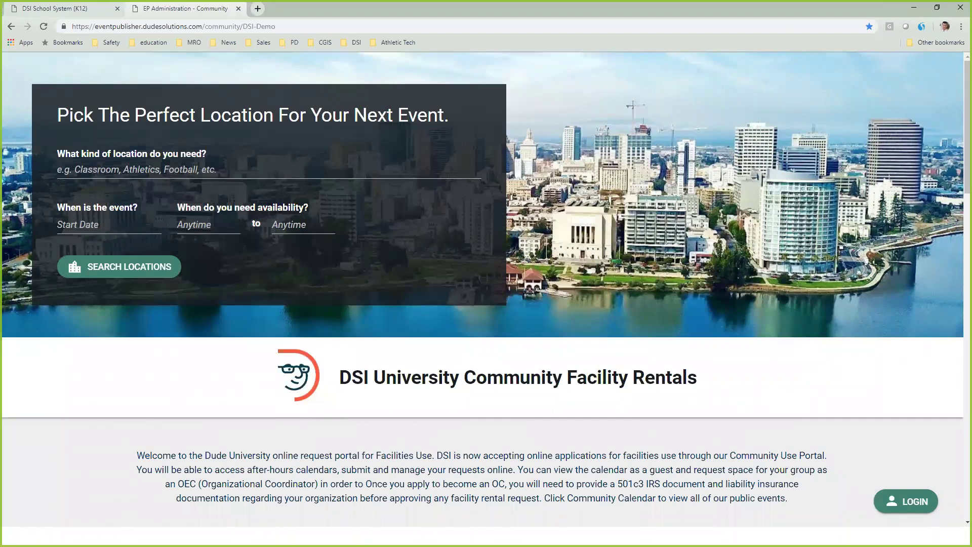
# - Enter "Football Field" as the kind of location needed for the event
pyautogui.click(205, 170)
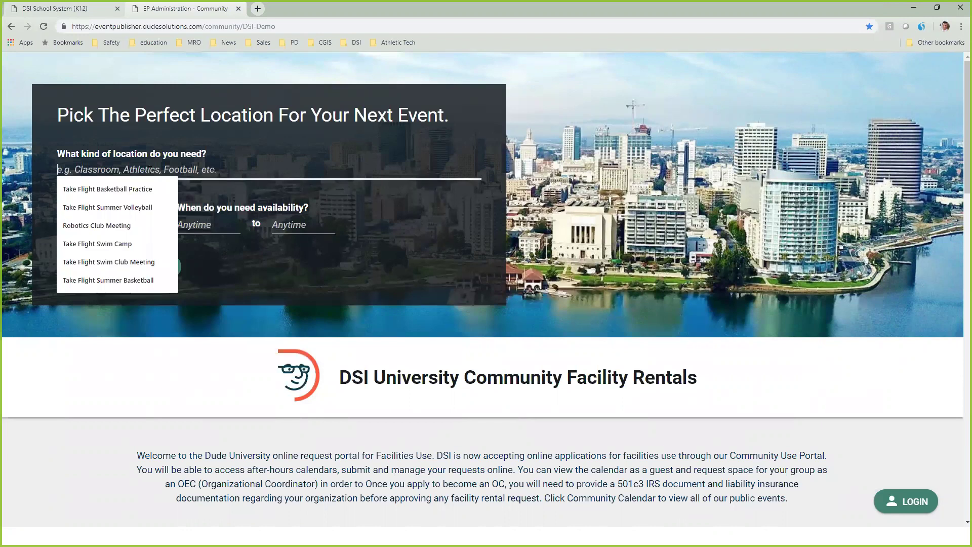
pyautogui.write('Football Field')
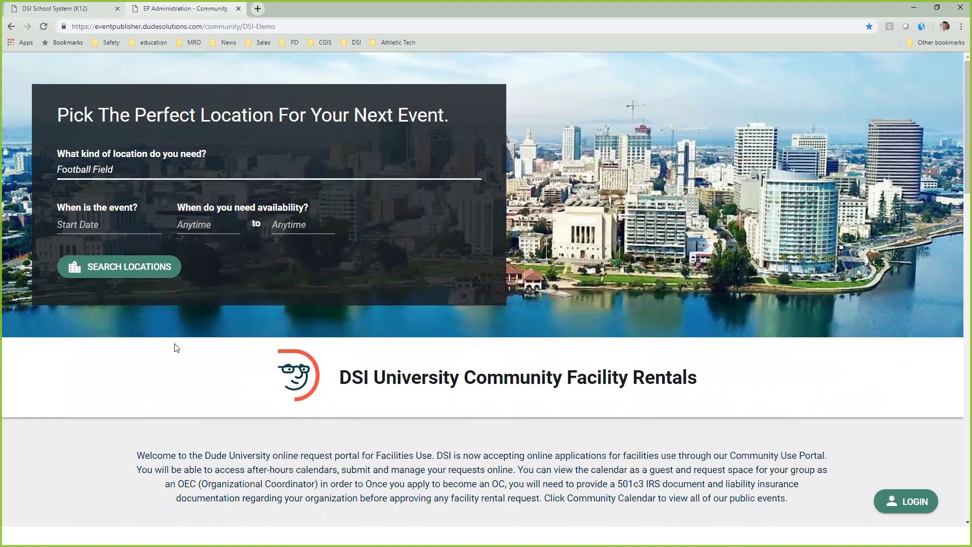
# - Set the location list's capacity filter range to a minimum of 50 and a maximum of 75
pyautogui.scroll(-6, 176, 348)
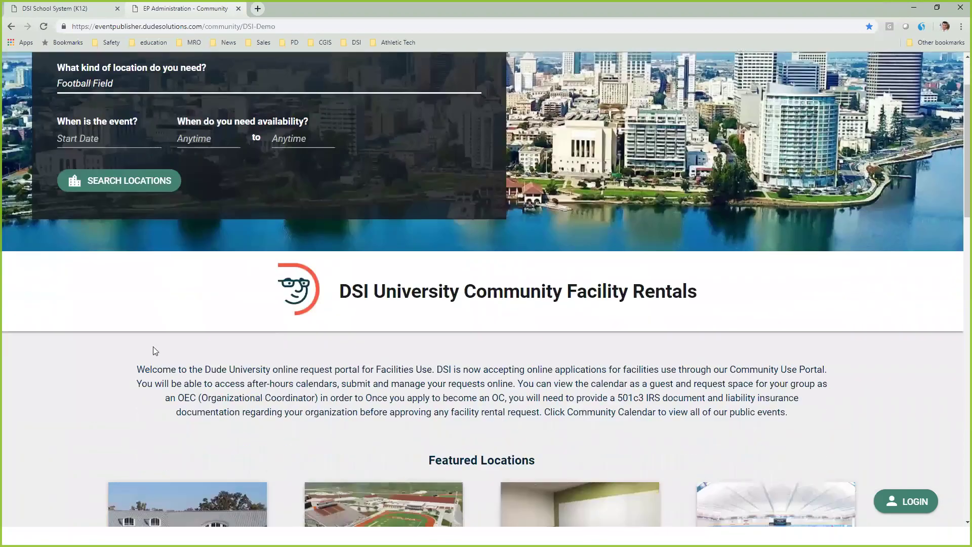
pyautogui.scroll(-7, 62, 383)
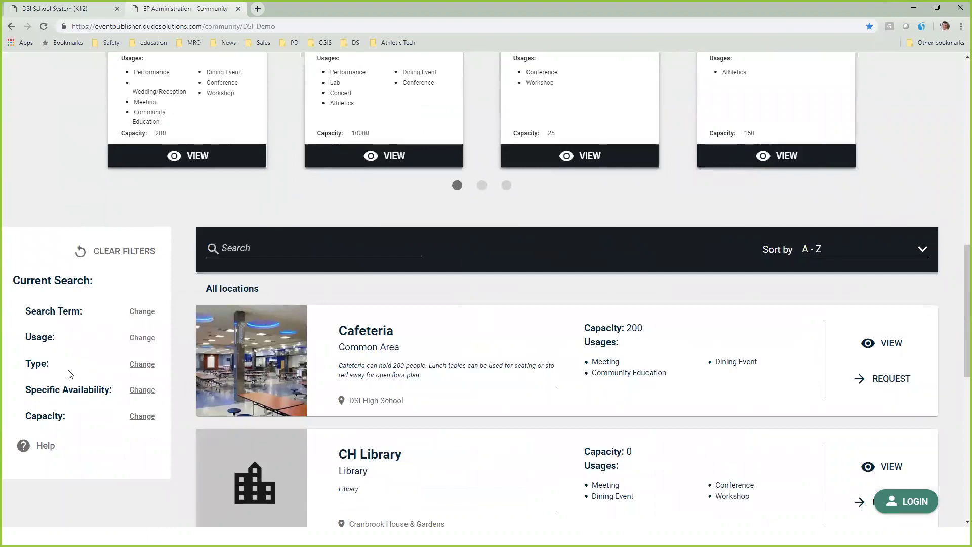
pyautogui.scroll(-1, 72, 382)
pyautogui.click(136, 372)
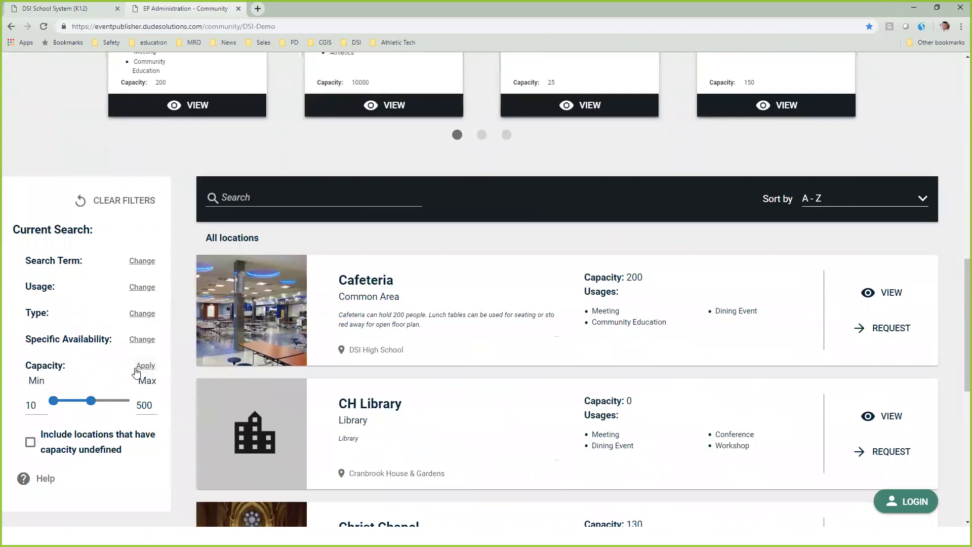
pyautogui.moveTo(34, 405); pyautogui.dragTo(23, 408)
pyautogui.write('50')
pyautogui.moveTo(152, 405); pyautogui.dragTo(137, 404)
pyautogui.write('75')
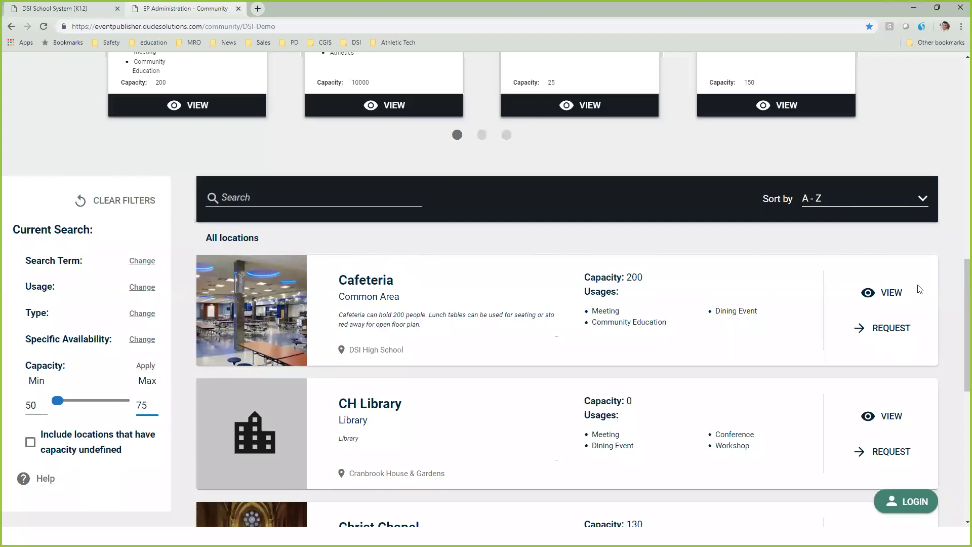
# - Open the Cafeteria location's details and review its capacity, type, description and uses
pyautogui.click(880, 292)
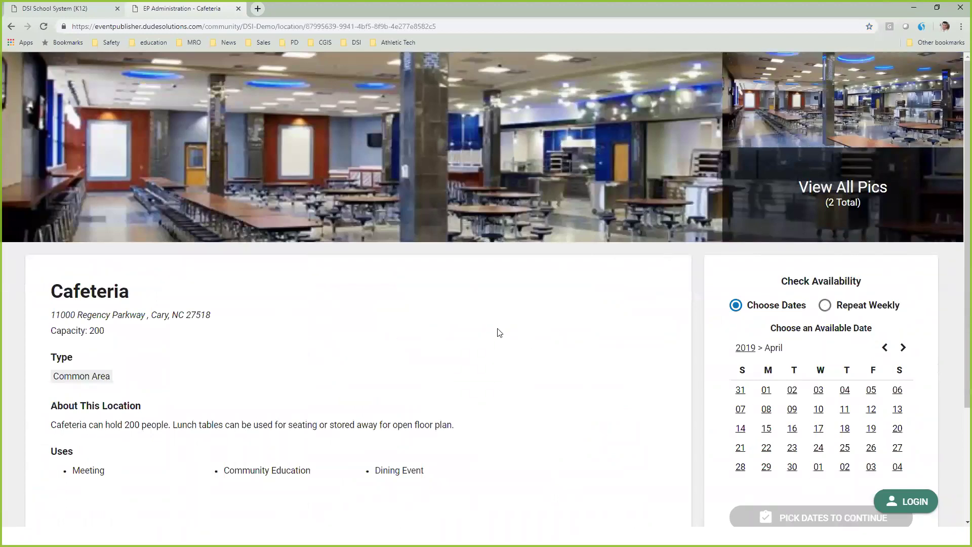
pyautogui.scroll(-1, 402, 327)
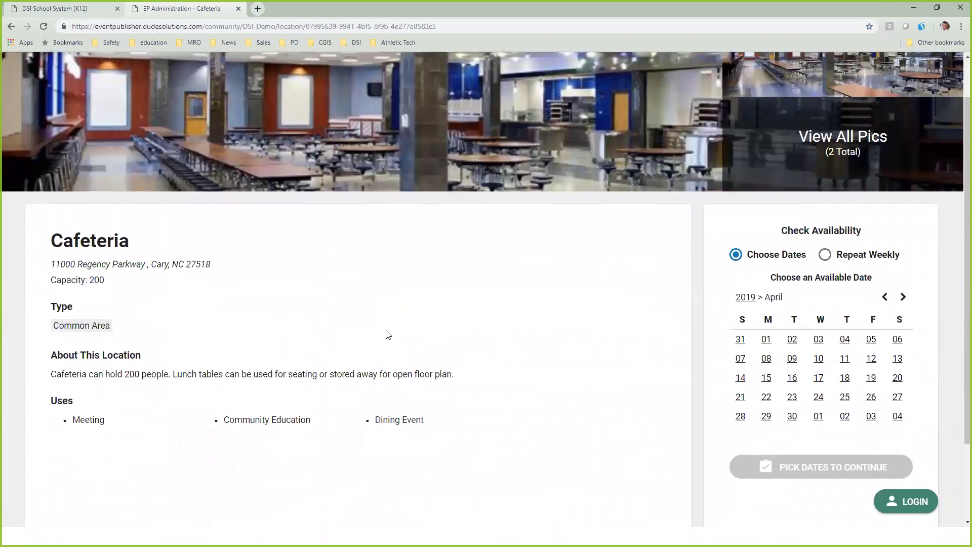
pyautogui.scroll(-1, 388, 335)
pyautogui.moveTo(108, 213)
pyautogui.mouseDown()
pyautogui.moveTo(71, 214)
pyautogui.moveTo(62, 230)
pyautogui.moveTo(105, 231)
pyautogui.mouseUp()
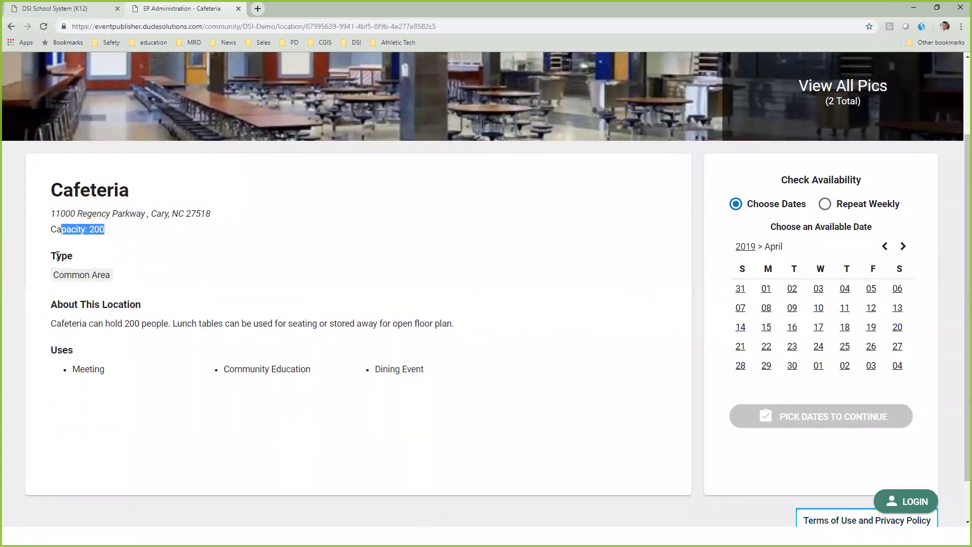
pyautogui.moveTo(58, 256); pyautogui.dragTo(66, 256)
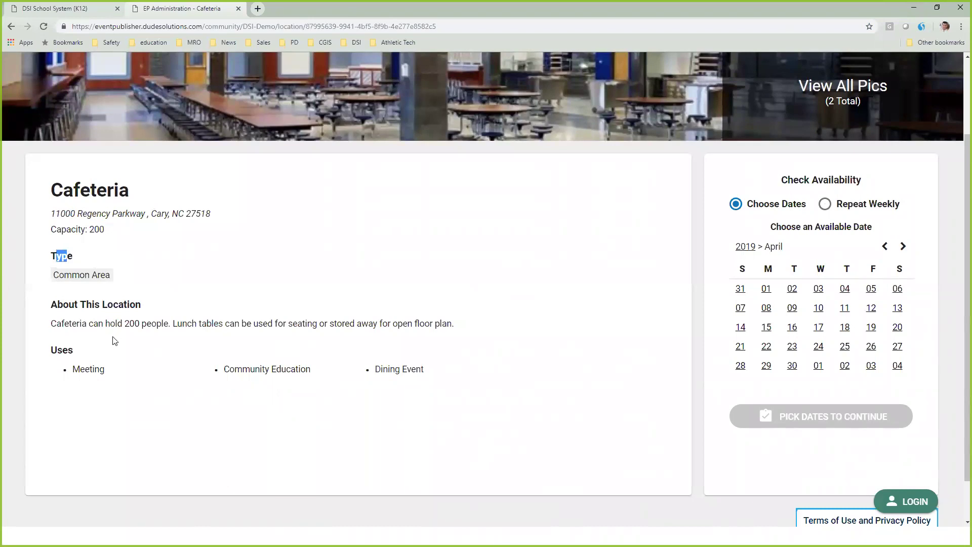
pyautogui.moveTo(57, 350); pyautogui.dragTo(375, 326)
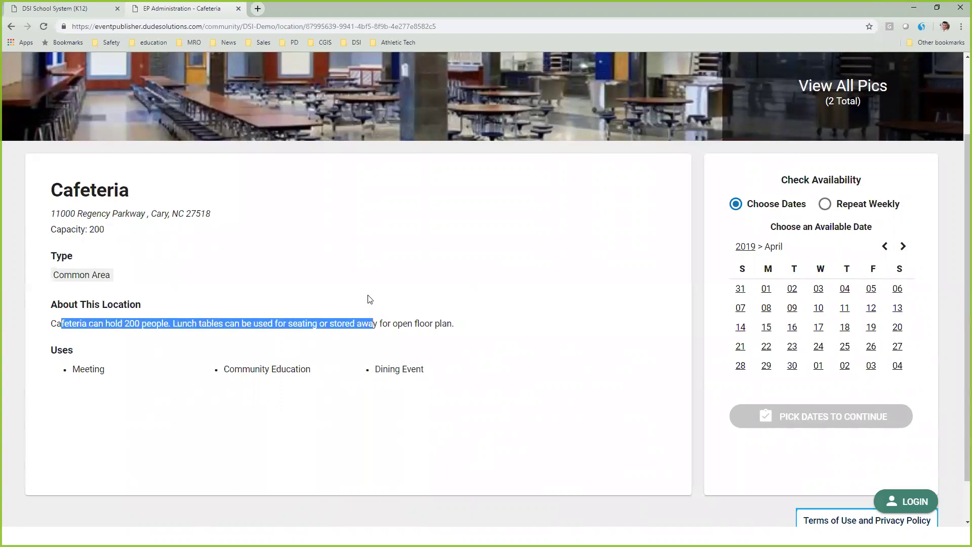
pyautogui.click(370, 299)
pyautogui.scroll(1, 458, 354)
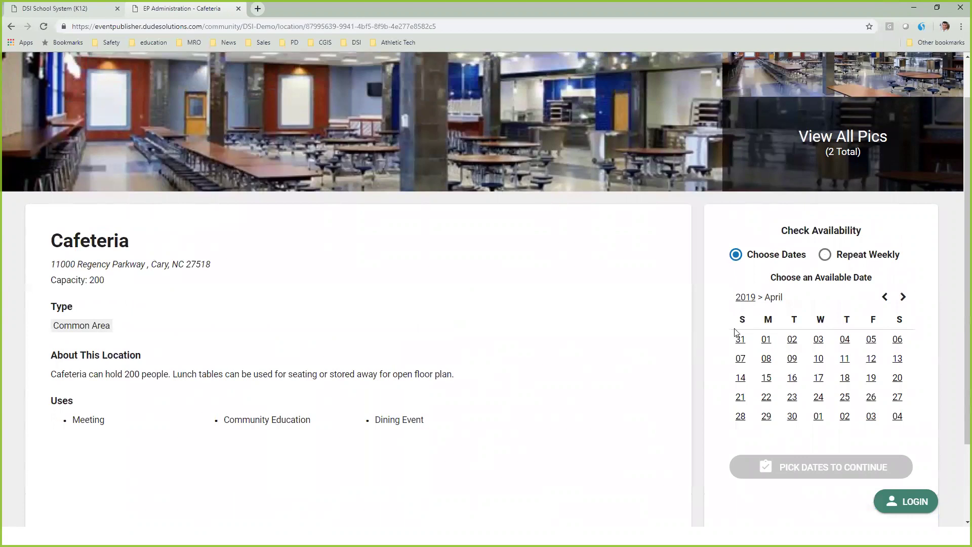
# - Choose June 19, 2019 from 3:30 pm to 4:30 pm as the Cafeteria's requested date and time
pyautogui.moveTo(783, 231); pyautogui.dragTo(714, 238)
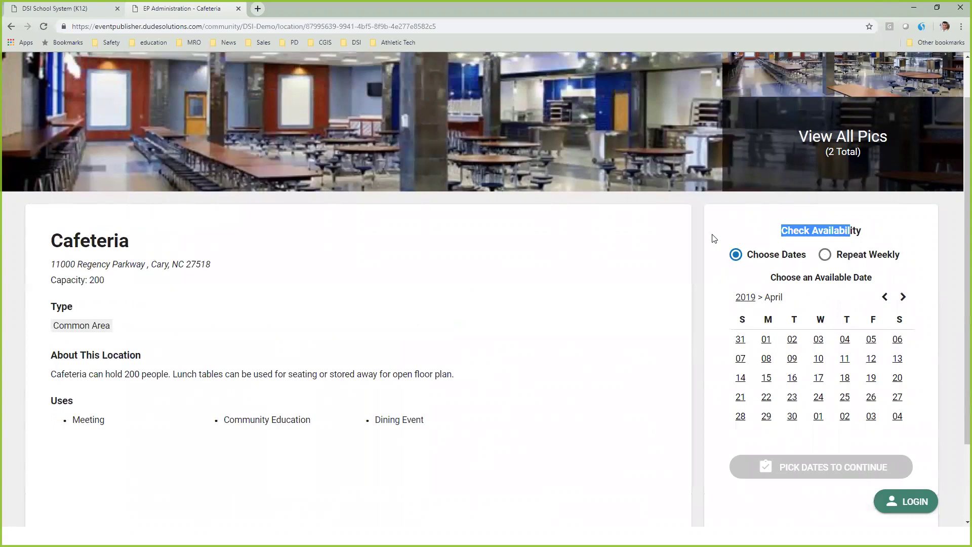
pyautogui.click(903, 302)
pyautogui.click(902, 300)
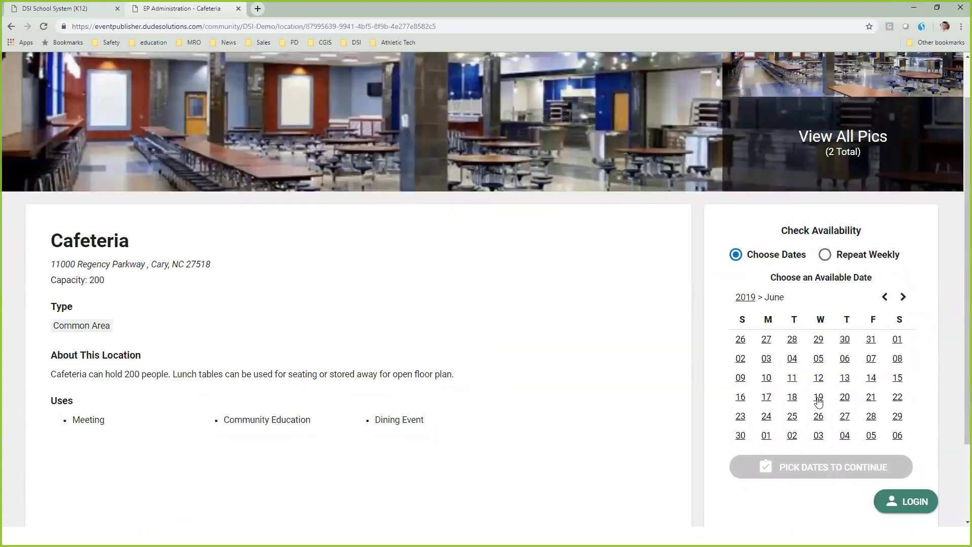
pyautogui.click(818, 397)
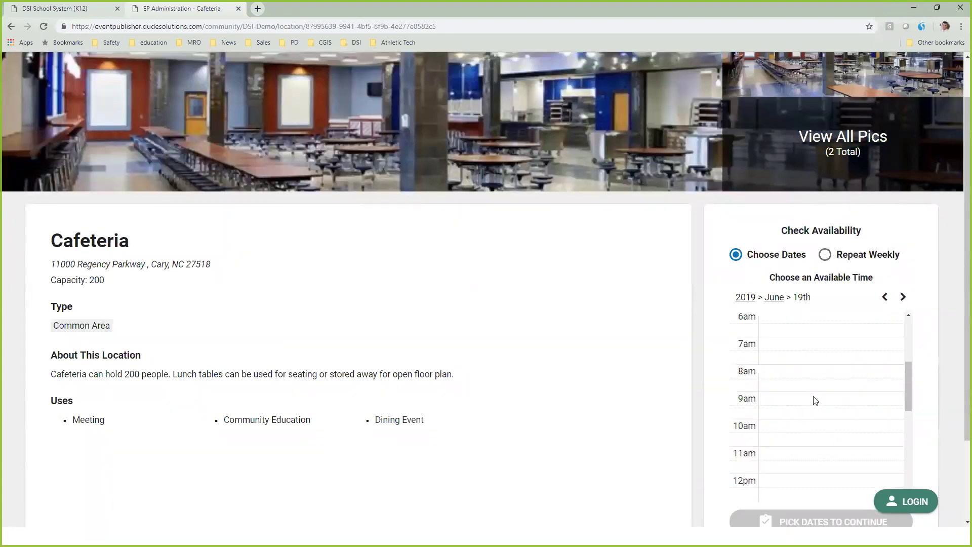
pyautogui.scroll(-3, 815, 401)
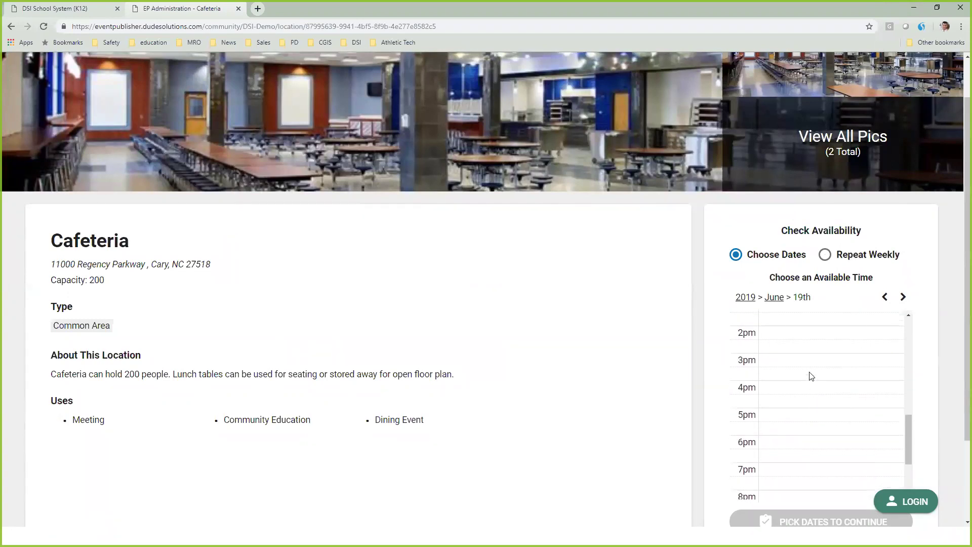
pyautogui.click(812, 380)
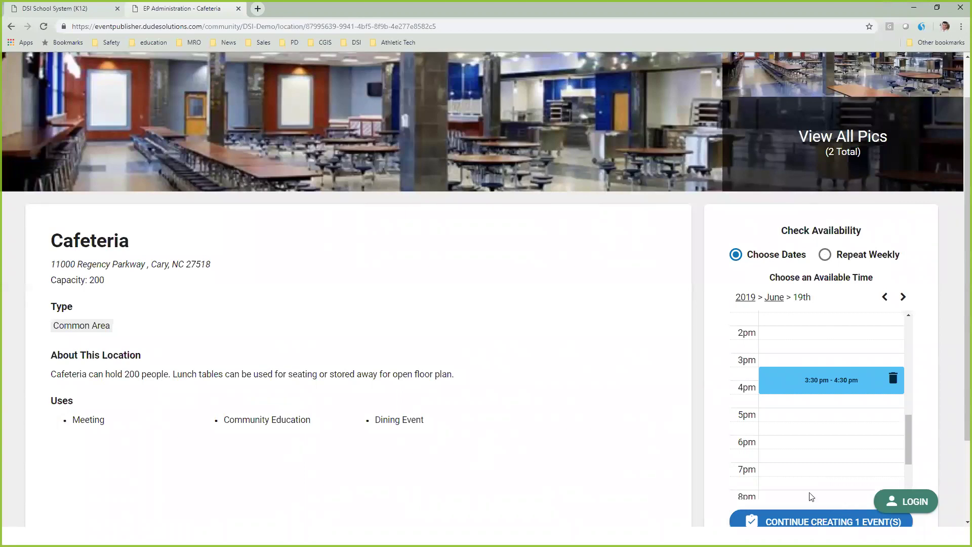
# - Sign in on the DSI School System login page with the prefilled credentials and open the event creation form in full screen
pyautogui.scroll(1, 152, 159)
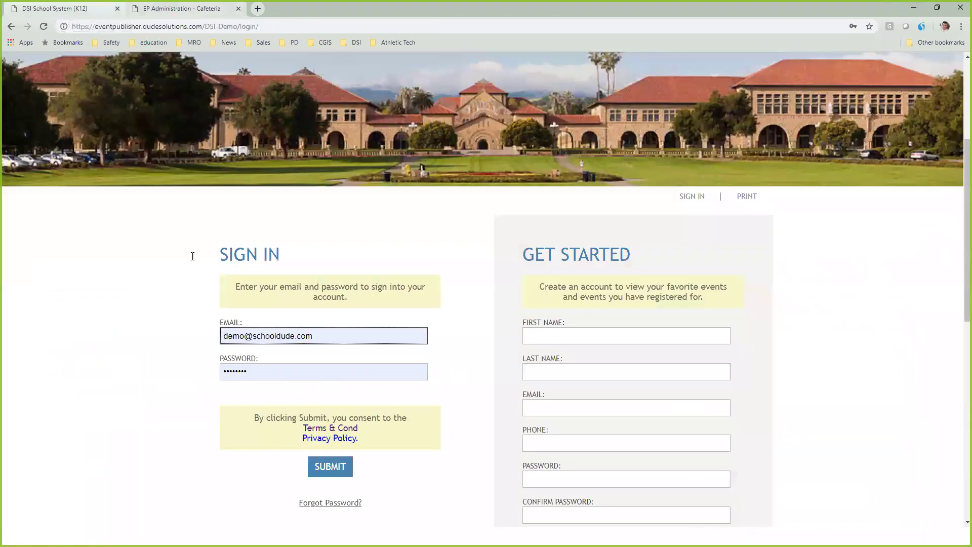
pyautogui.click(330, 465)
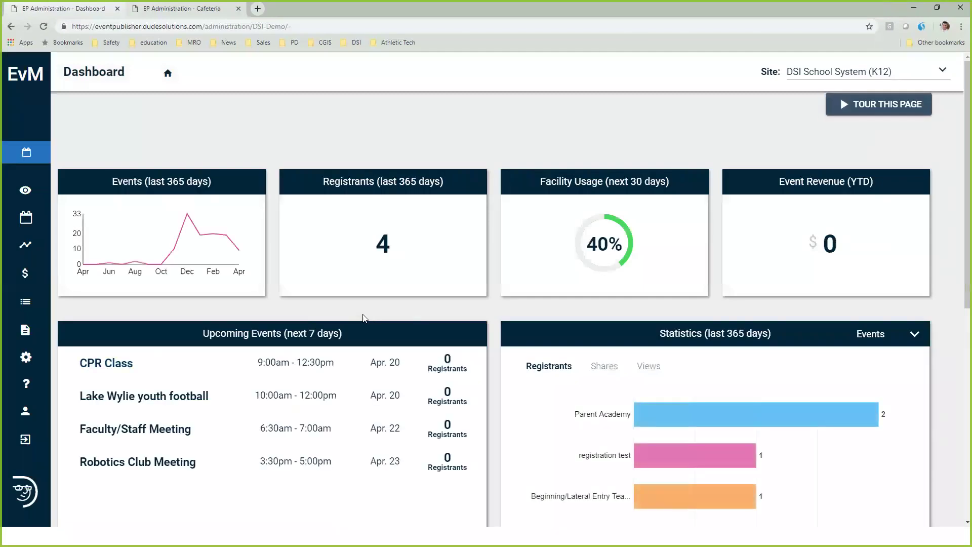
pyautogui.moveTo(25, 218)
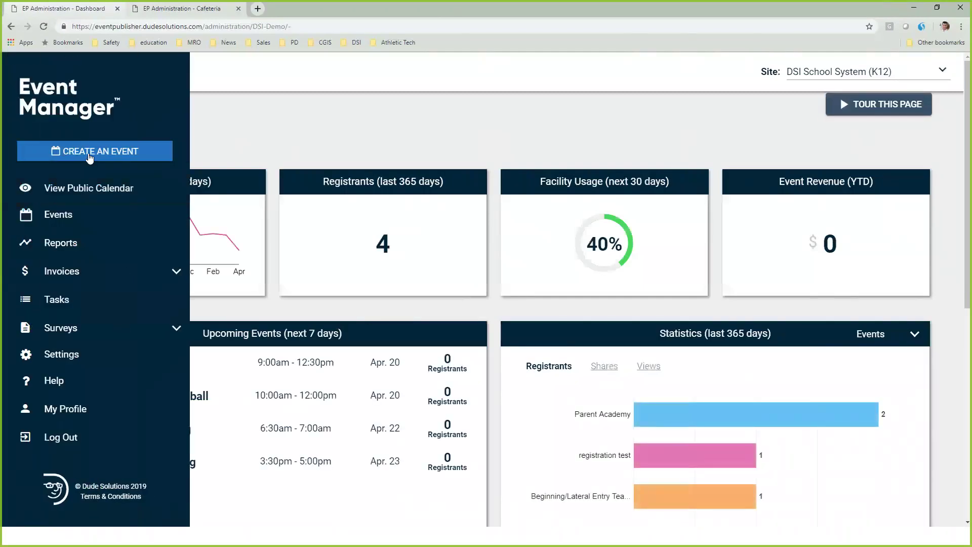
pyautogui.click(90, 154)
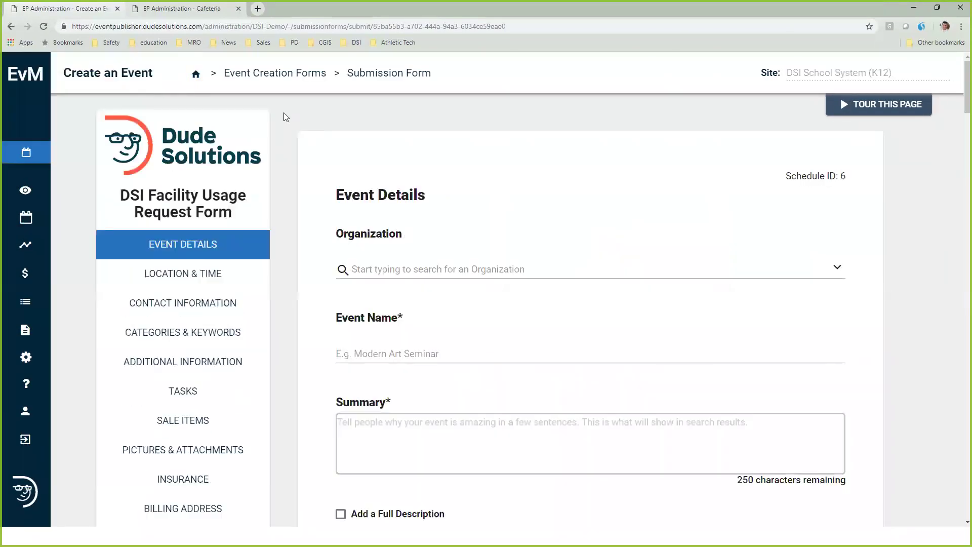
pyautogui.press('F11')
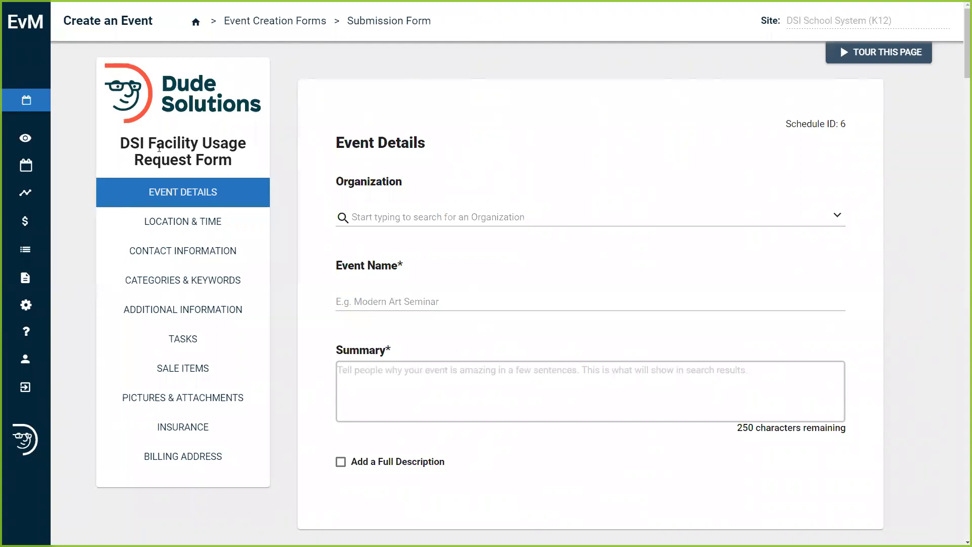
# - Look through the request form's Location & Time, Contact Information and Billing Address sections, returning to Event Details
pyautogui.moveTo(141, 147); pyautogui.dragTo(210, 166)
pyautogui.click(282, 160)
pyautogui.click(176, 230)
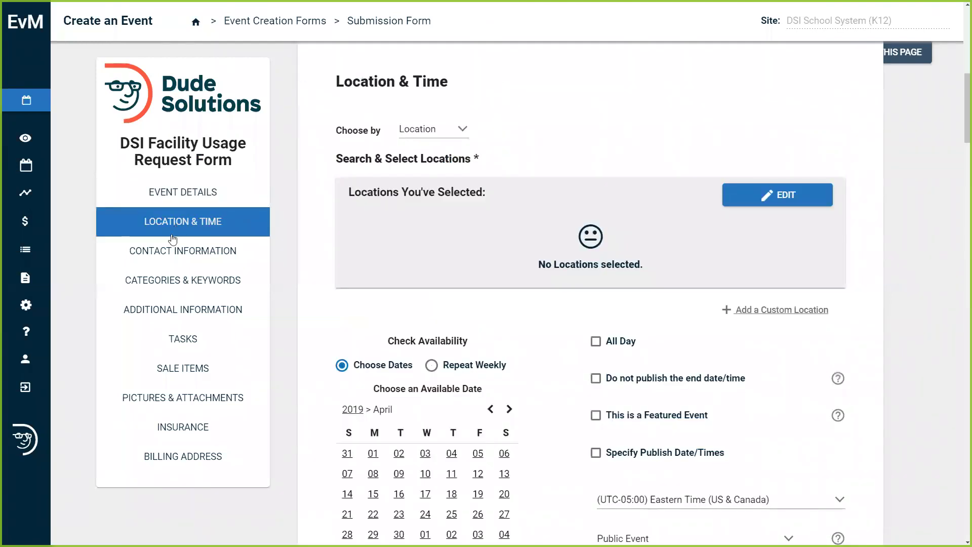
pyautogui.click(171, 254)
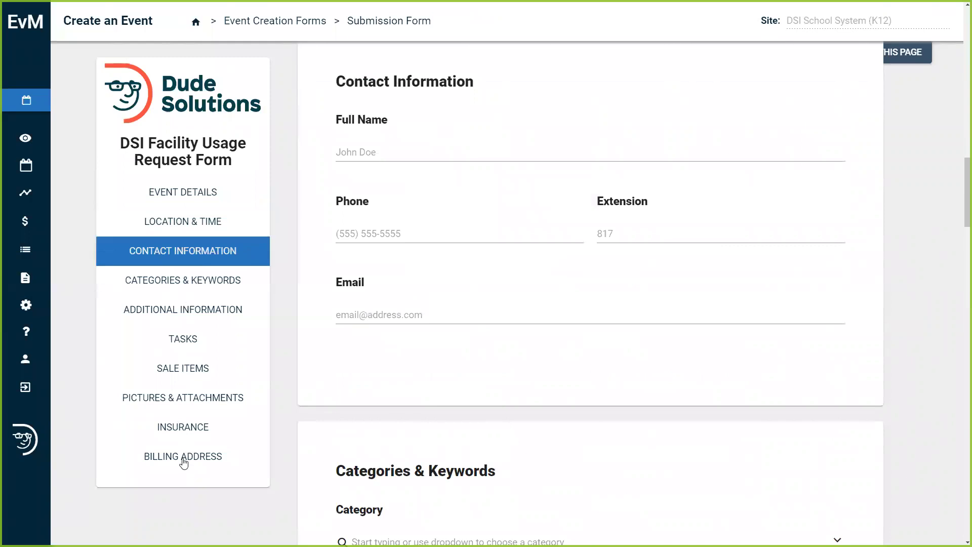
pyautogui.click(183, 462)
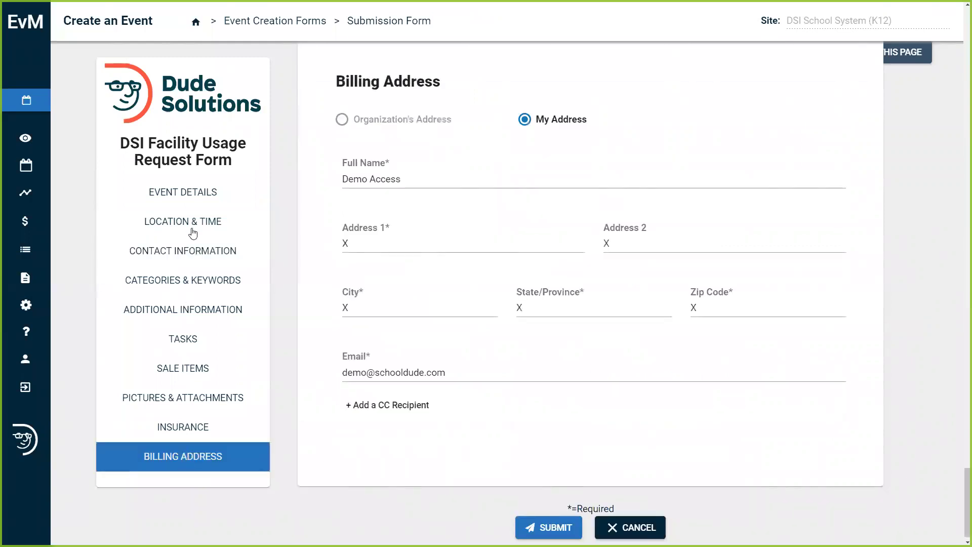
pyautogui.click(194, 195)
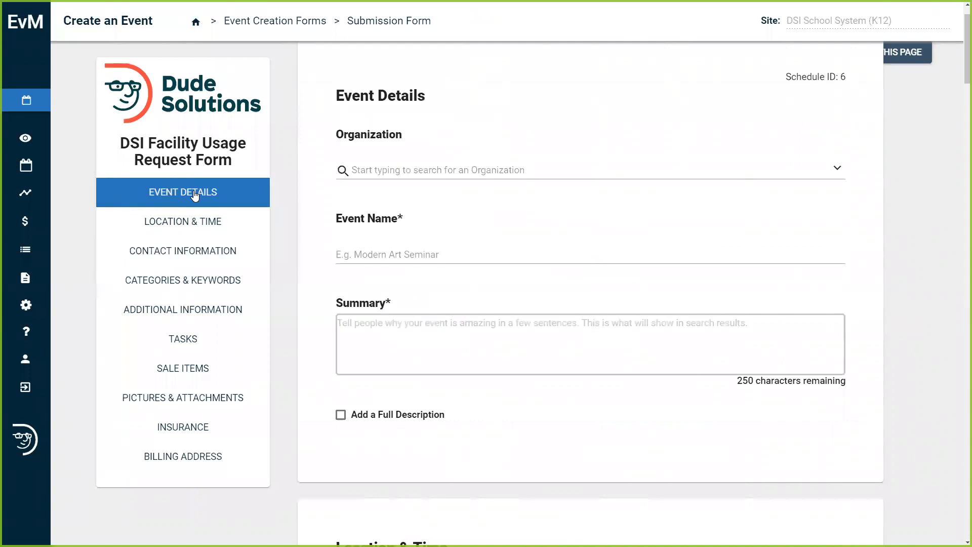
# - Select Take Flight Athletics as the event's organization
pyautogui.click(838, 171)
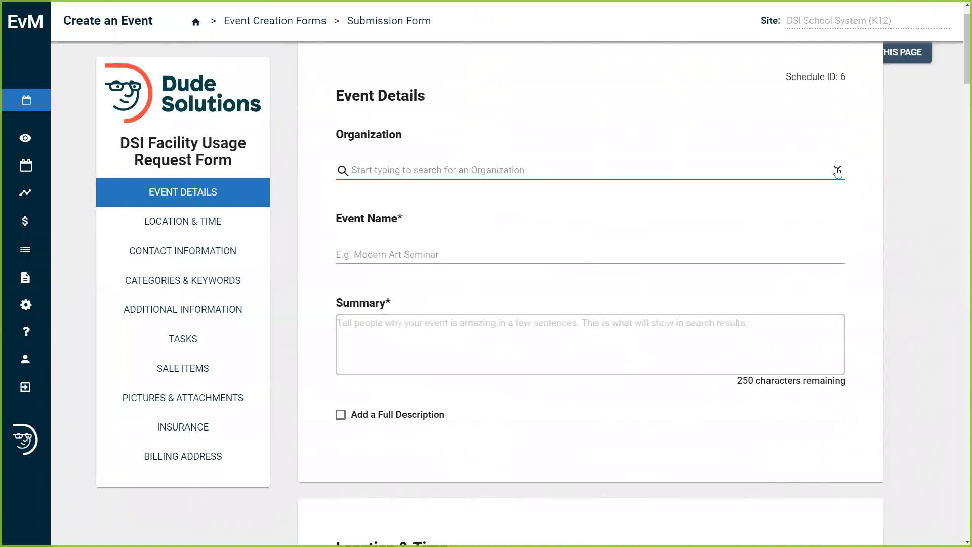
pyautogui.click(838, 171)
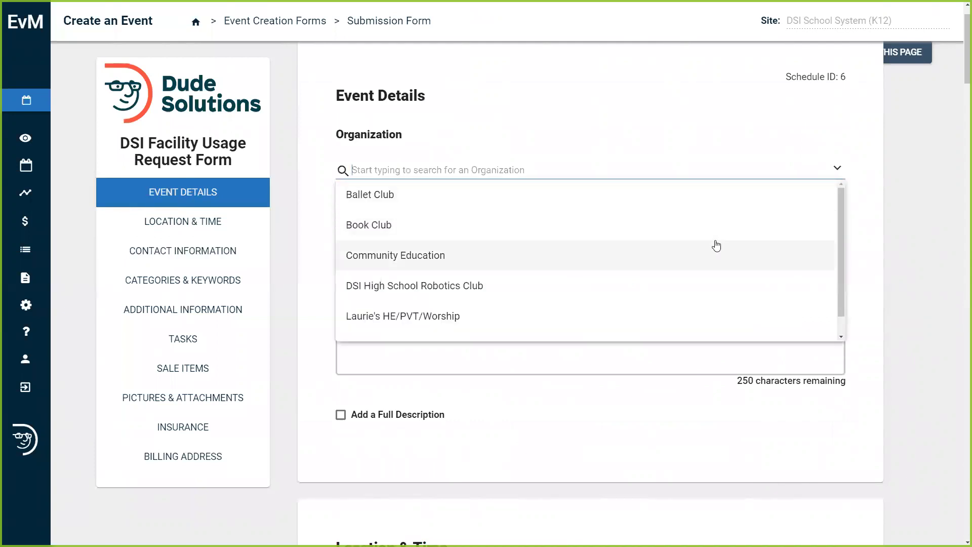
pyautogui.scroll(-1, 524, 334)
pyautogui.click(524, 335)
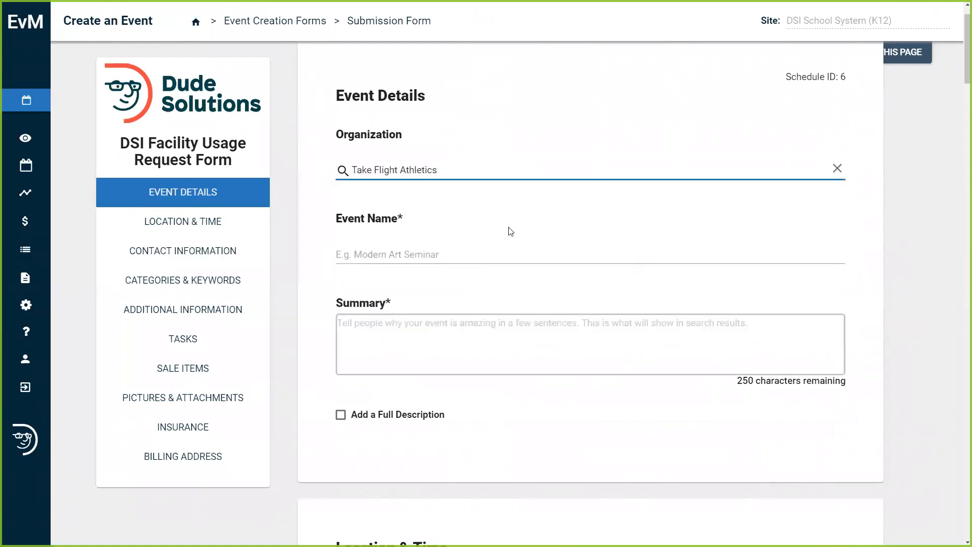
# - Name the event "Take Flight Kickball League" using the suggested entry
pyautogui.click(438, 252)
pyautogui.write('Take')
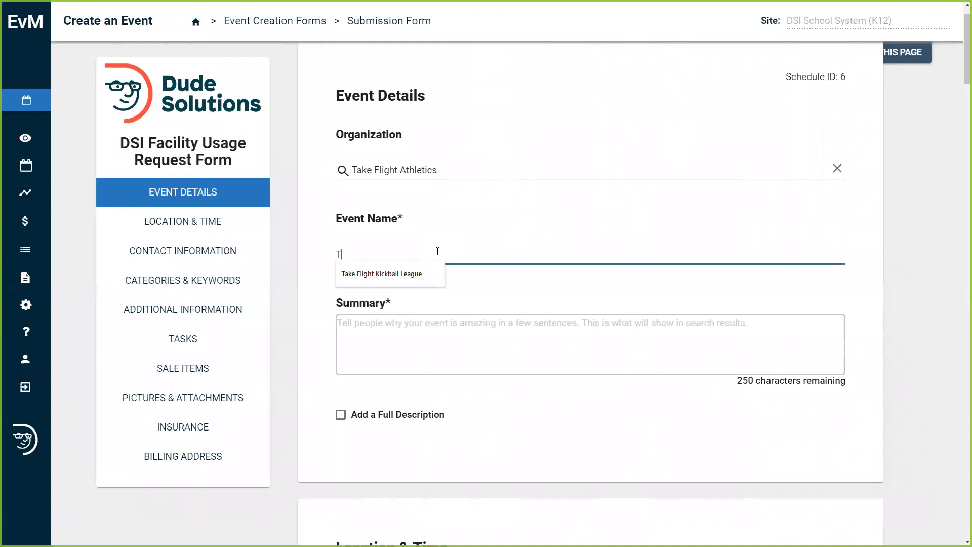
pyautogui.click(415, 271)
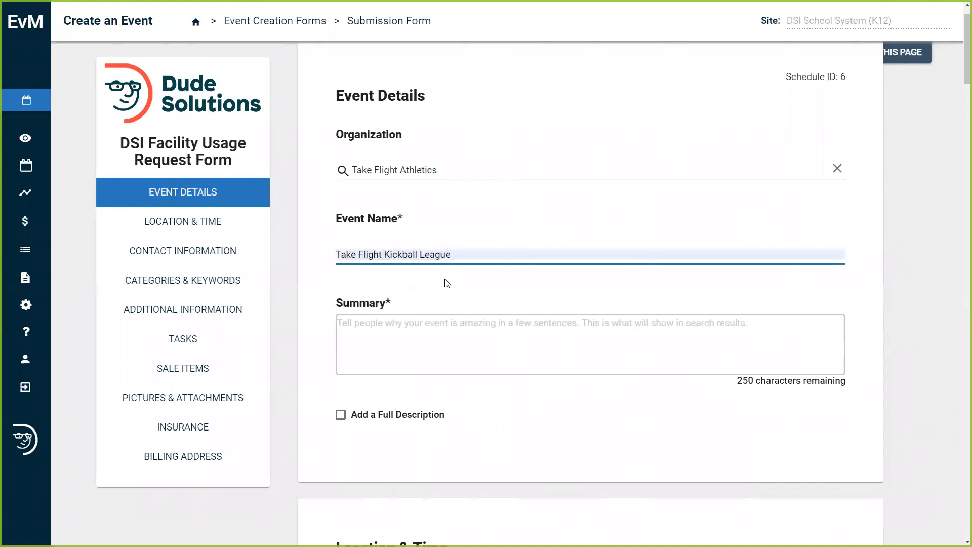
# - Examine the Summary field, and turn the full description option on to view its editor and off again
pyautogui.scroll(-2, 447, 283)
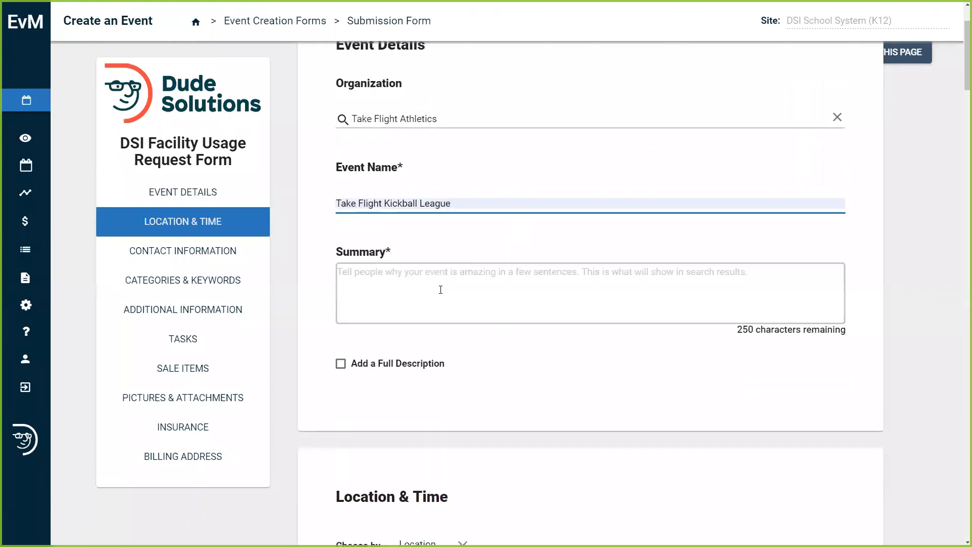
pyautogui.moveTo(343, 201); pyautogui.dragTo(385, 204)
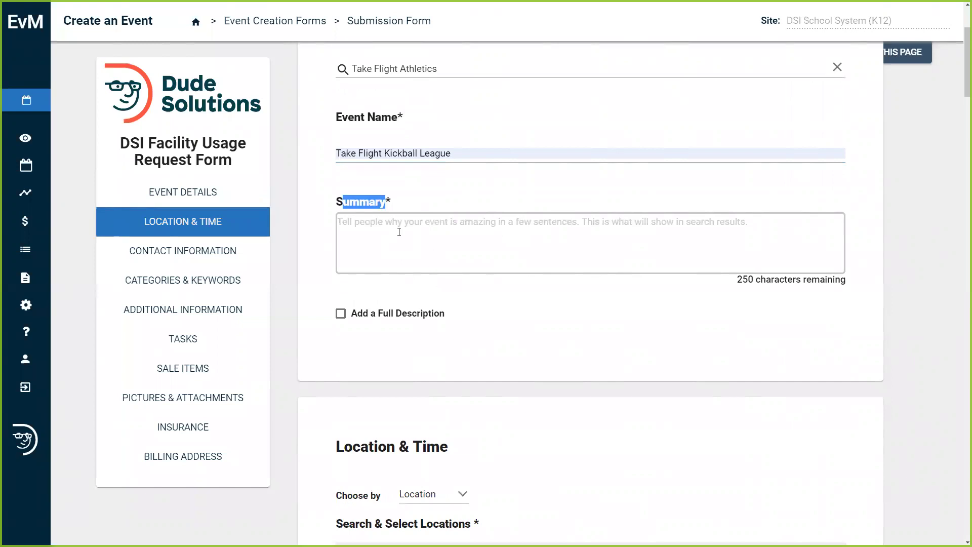
pyautogui.click(377, 288)
pyautogui.click(341, 313)
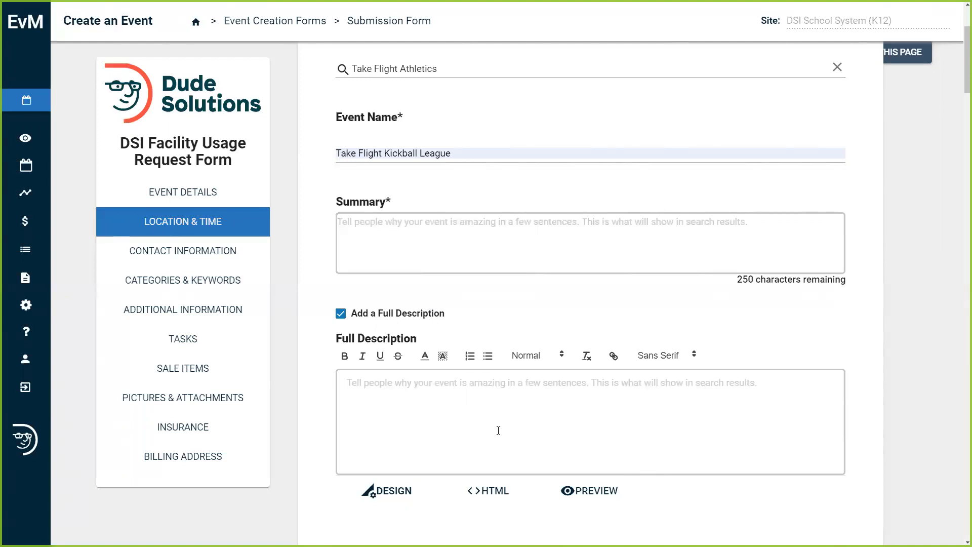
pyautogui.click(340, 314)
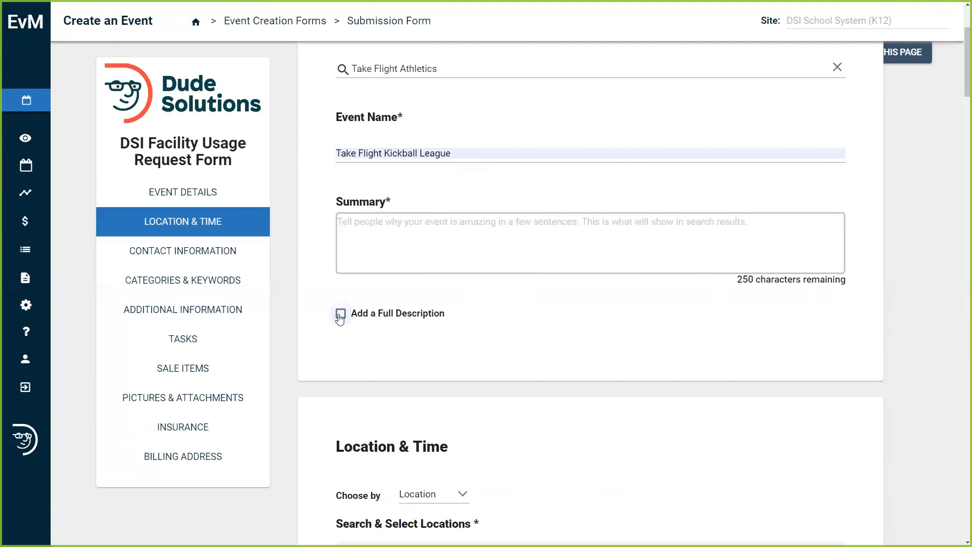
# - Select the Cafeteria under DSI High School as the event's location and save the selection
pyautogui.click(184, 223)
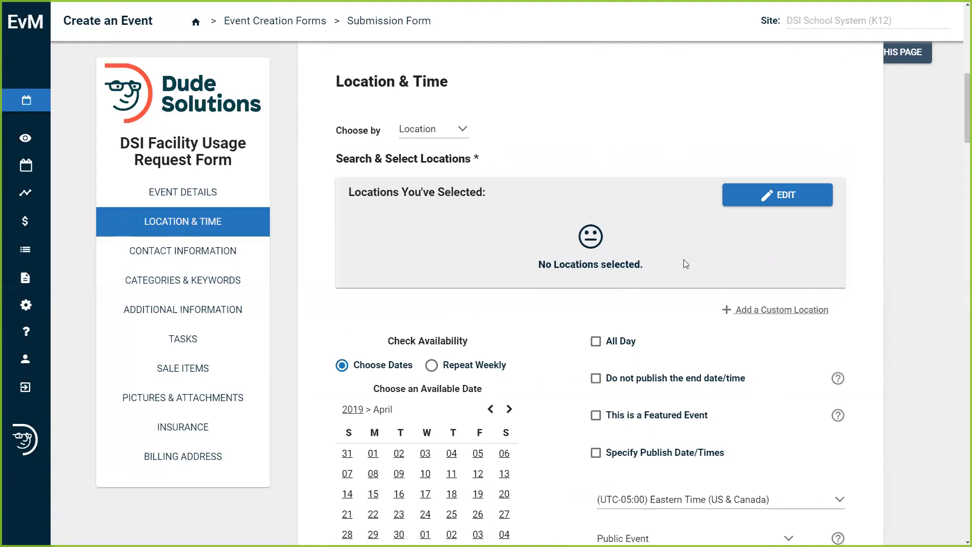
pyautogui.click(758, 203)
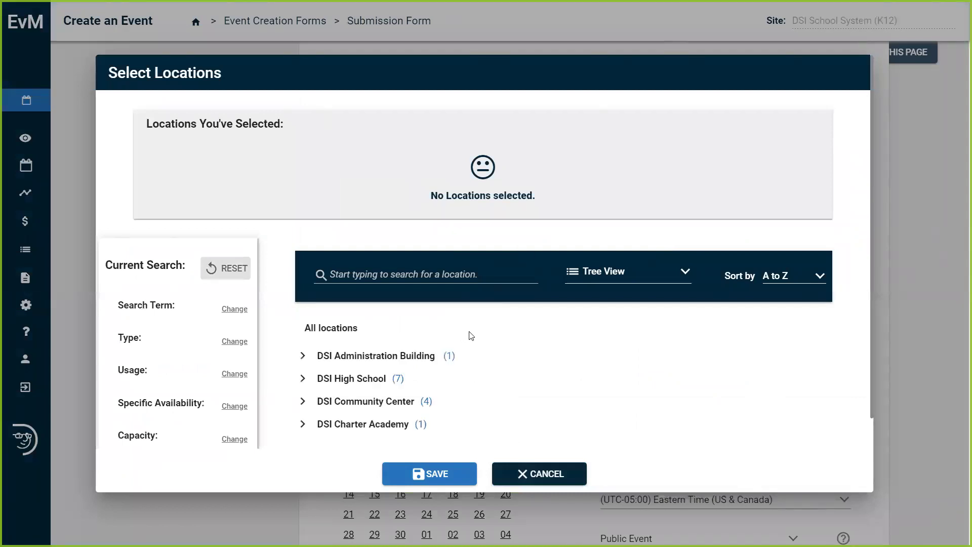
pyautogui.scroll(-1, 470, 337)
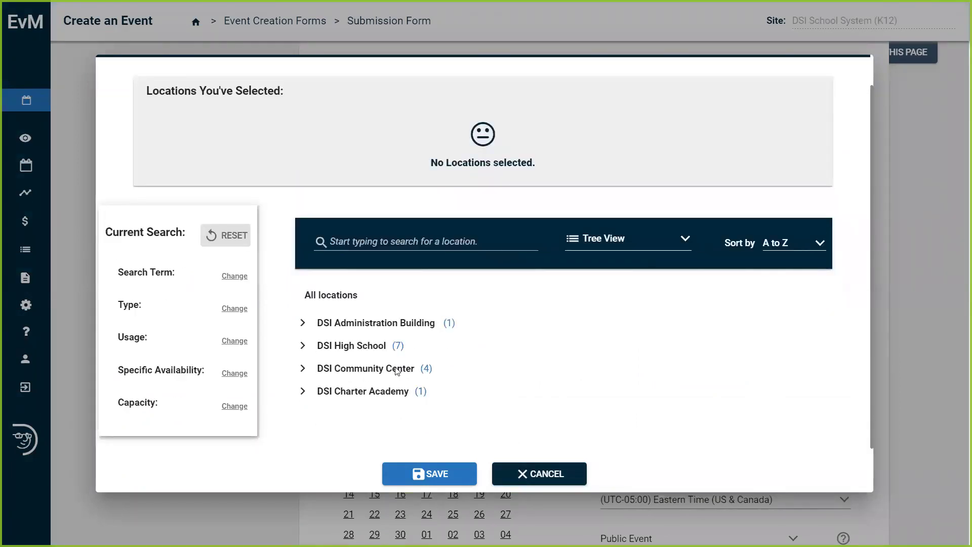
pyautogui.click(303, 347)
pyautogui.scroll(-1, 410, 369)
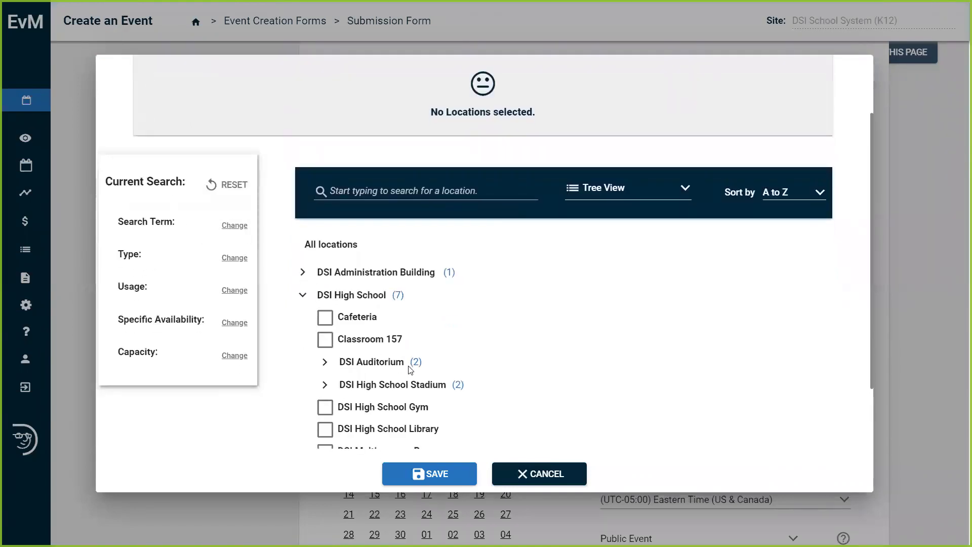
pyautogui.click(325, 318)
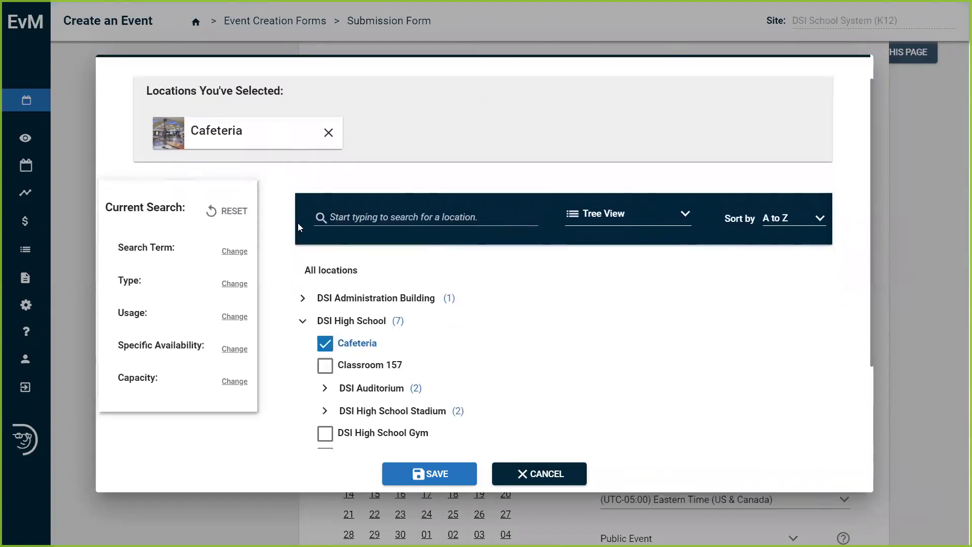
pyautogui.click(418, 473)
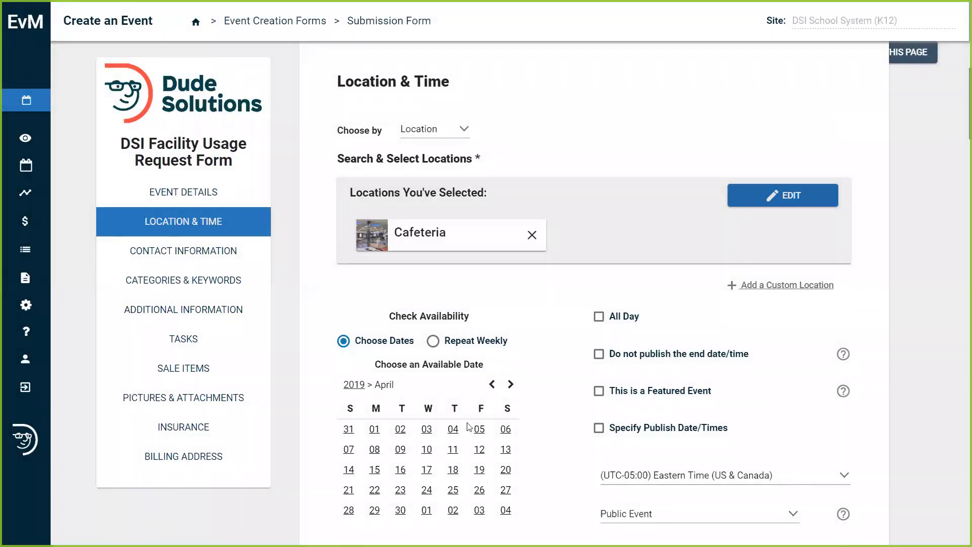
# - Choose June 5, 2019 as the event date in the availability calendar
pyautogui.scroll(-2, 547, 322)
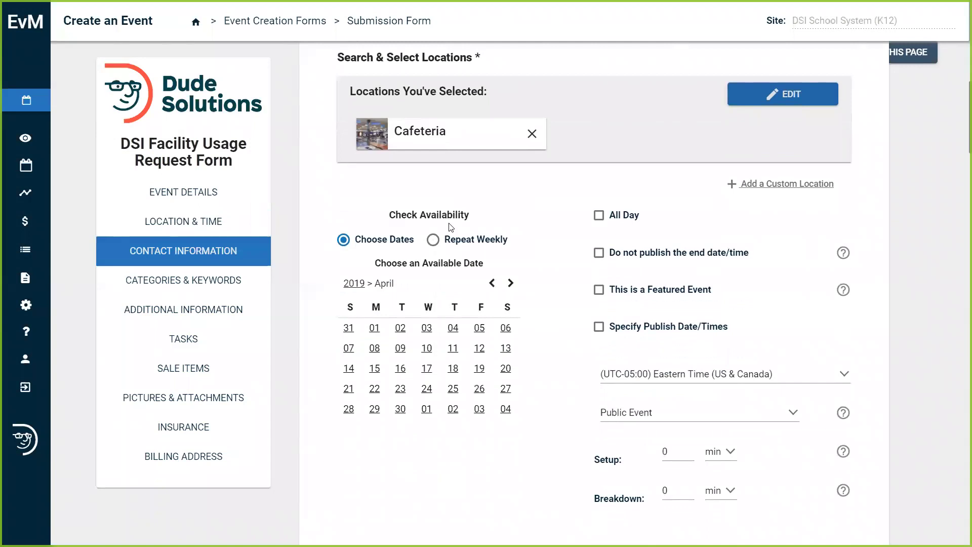
pyautogui.moveTo(404, 218); pyautogui.dragTo(459, 217)
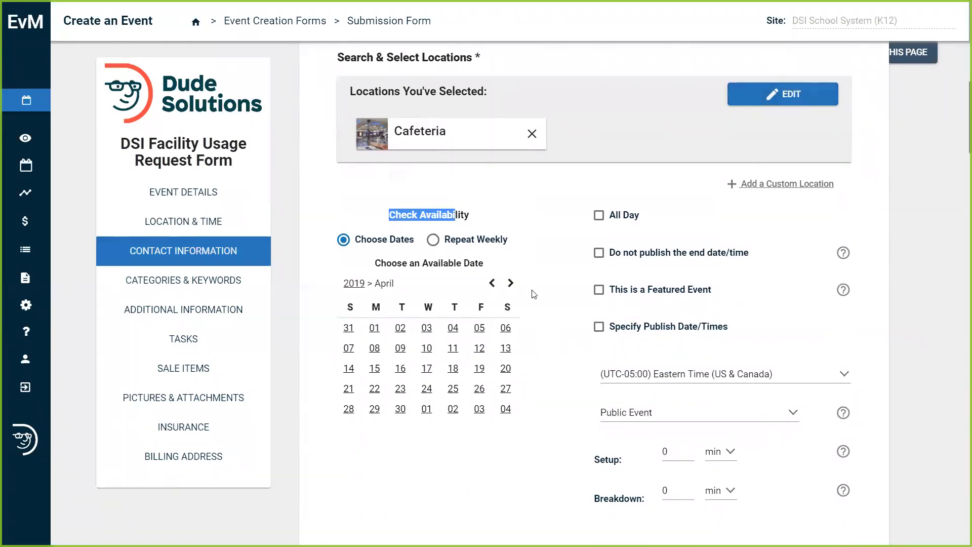
pyautogui.click(510, 284)
pyautogui.click(510, 284)
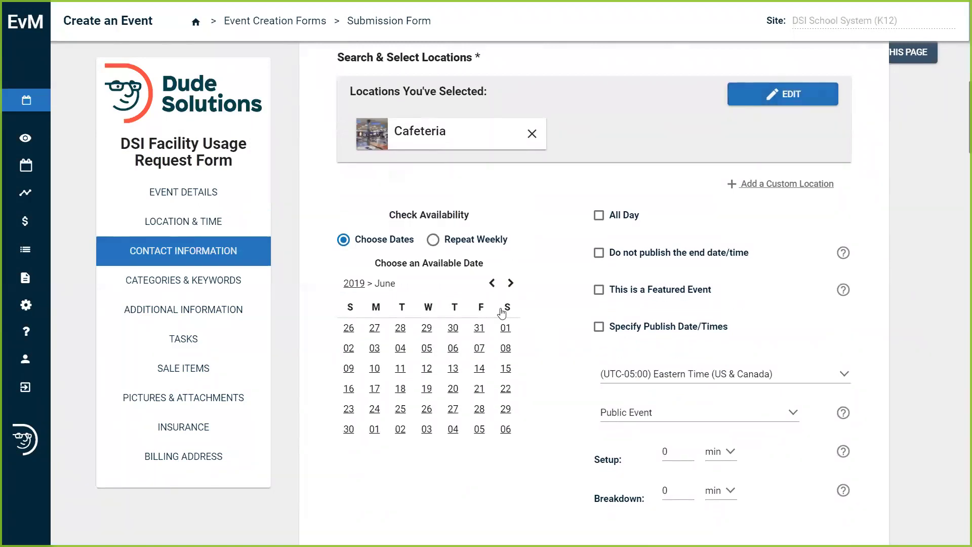
pyautogui.click(426, 349)
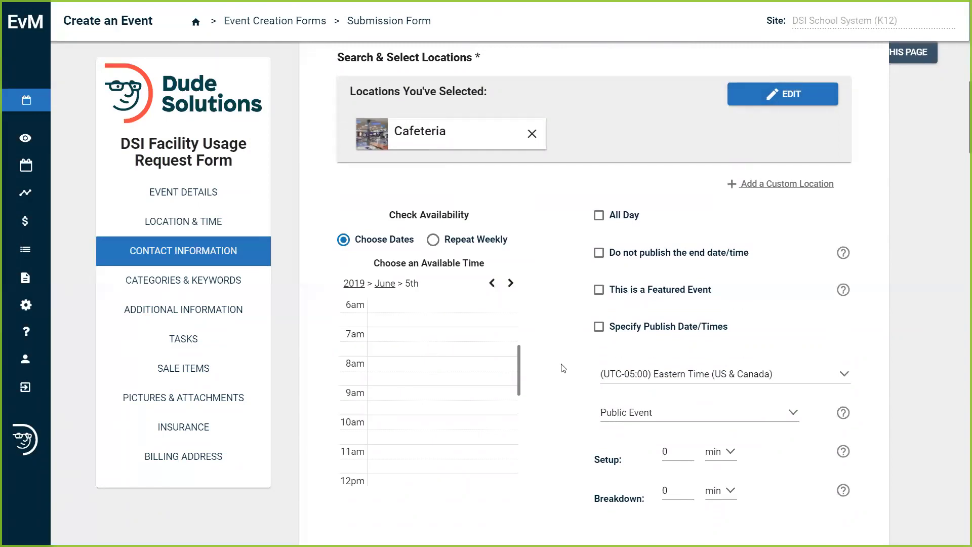
# - Reserve the 4:30 pm to 6:00 pm time slot on the chosen day and accept its start and end times
pyautogui.scroll(-1, 563, 369)
pyautogui.scroll(-5, 458, 369)
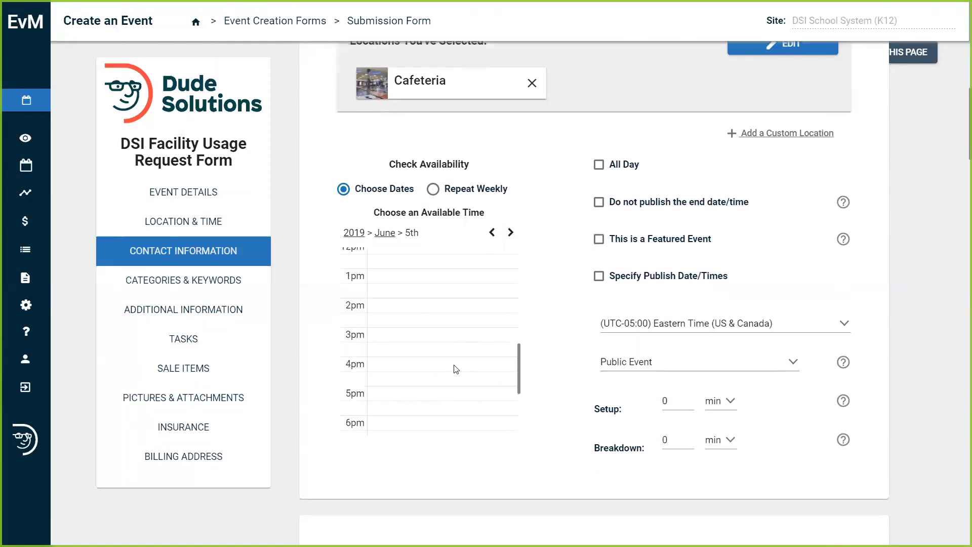
pyautogui.click(428, 362)
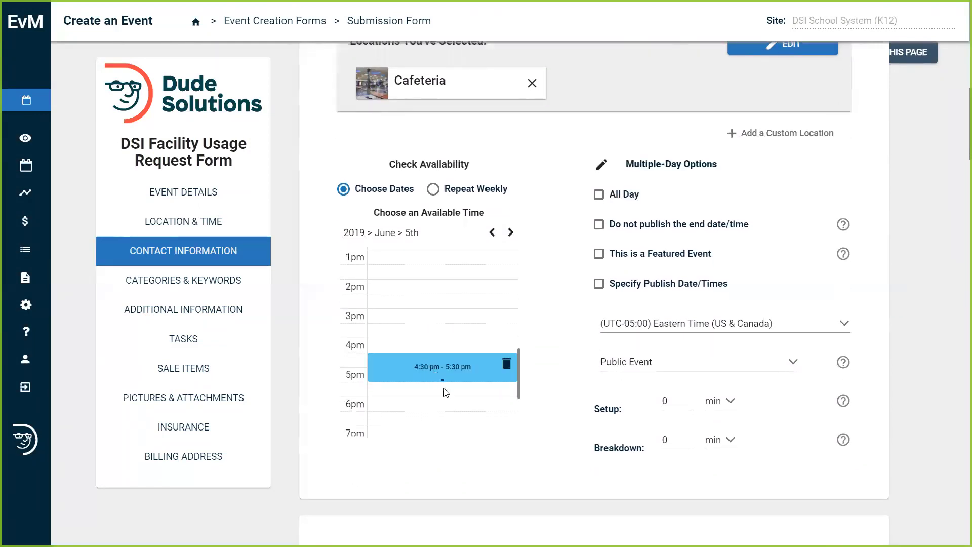
pyautogui.moveTo(445, 392); pyautogui.dragTo(446, 397)
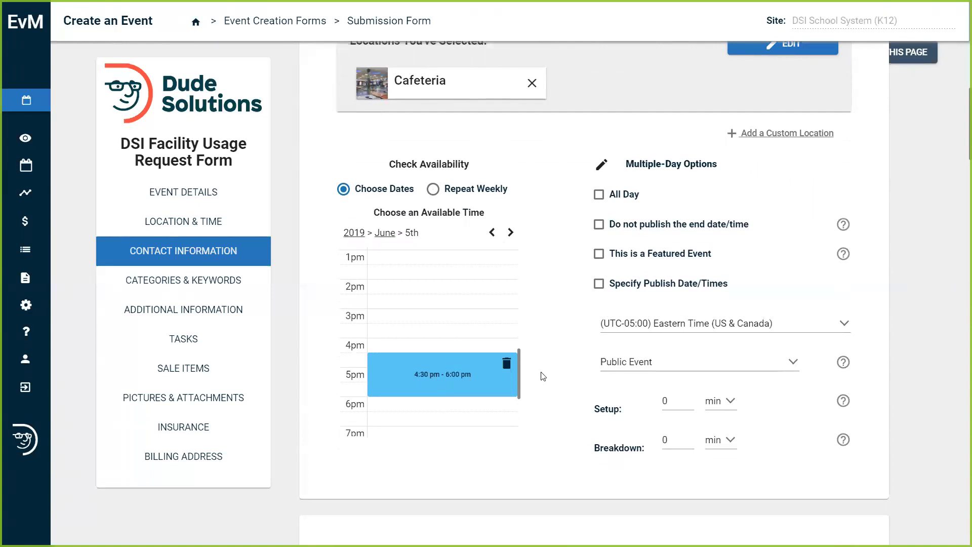
pyautogui.click(434, 378)
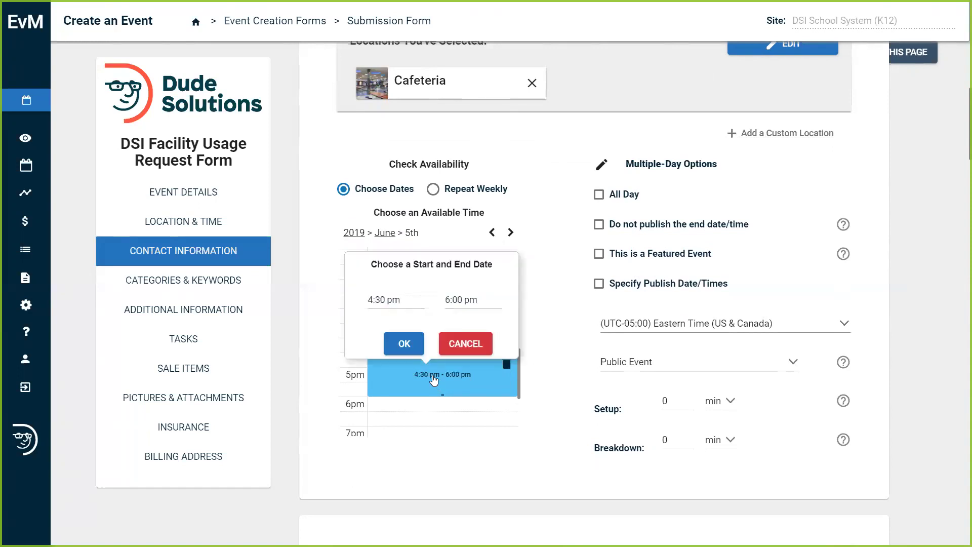
pyautogui.click(404, 350)
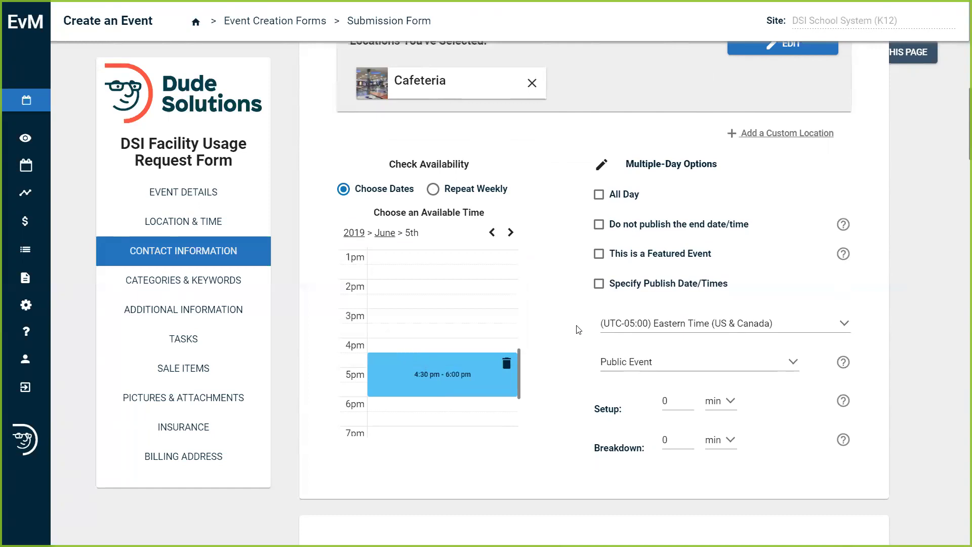
# - Examine the Multiple-Day Options for consecutive repeats and non-consecutive dates in June 2019, and leave without saving
pyautogui.click(601, 167)
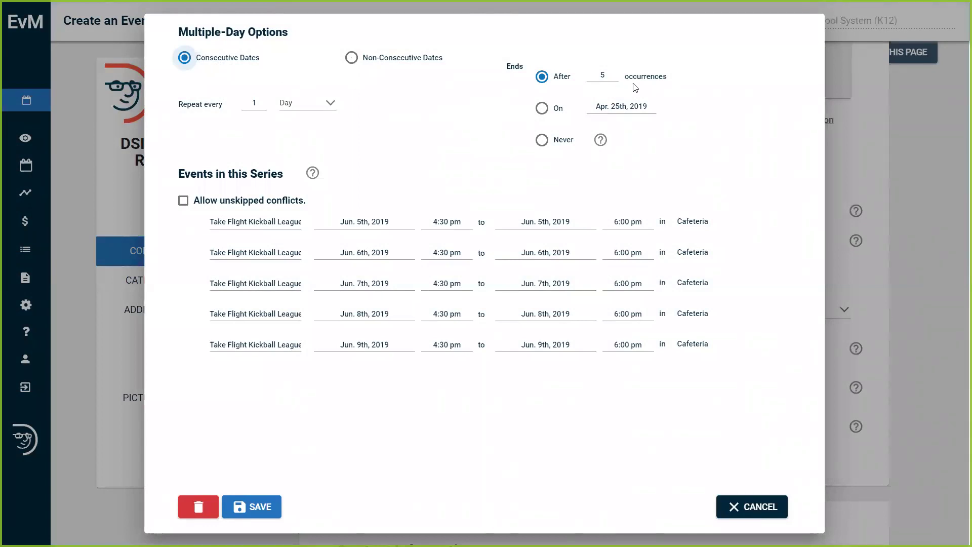
pyautogui.click(331, 105)
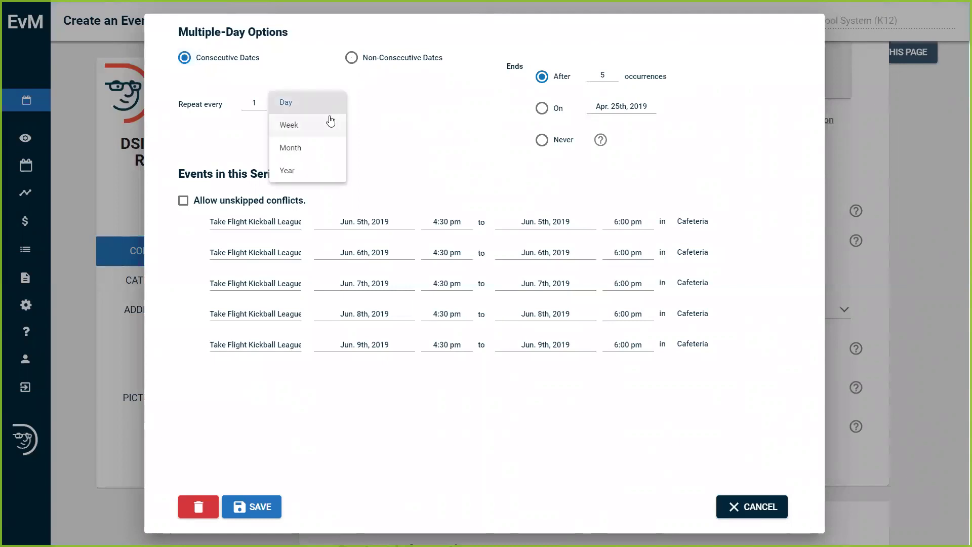
pyautogui.click(402, 115)
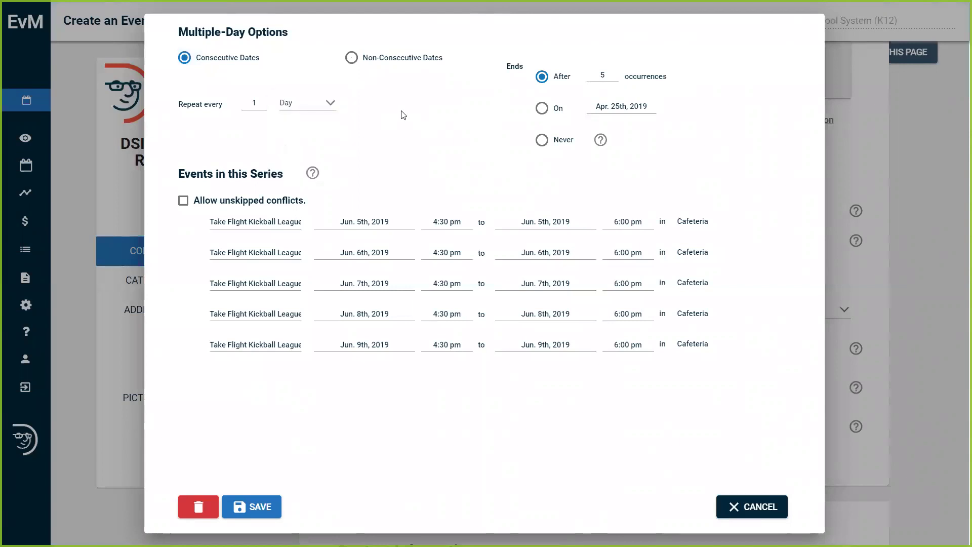
pyautogui.click(352, 58)
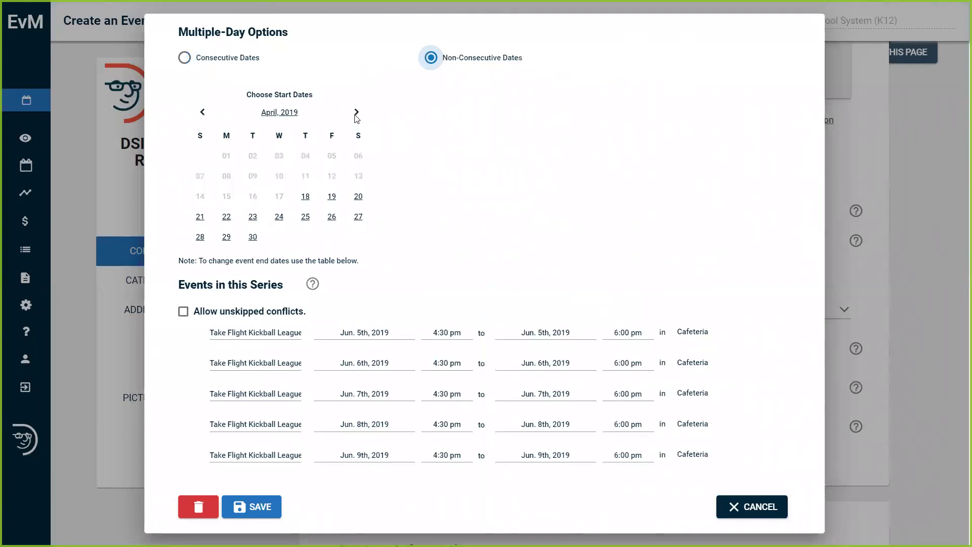
pyautogui.click(357, 115)
pyautogui.click(357, 113)
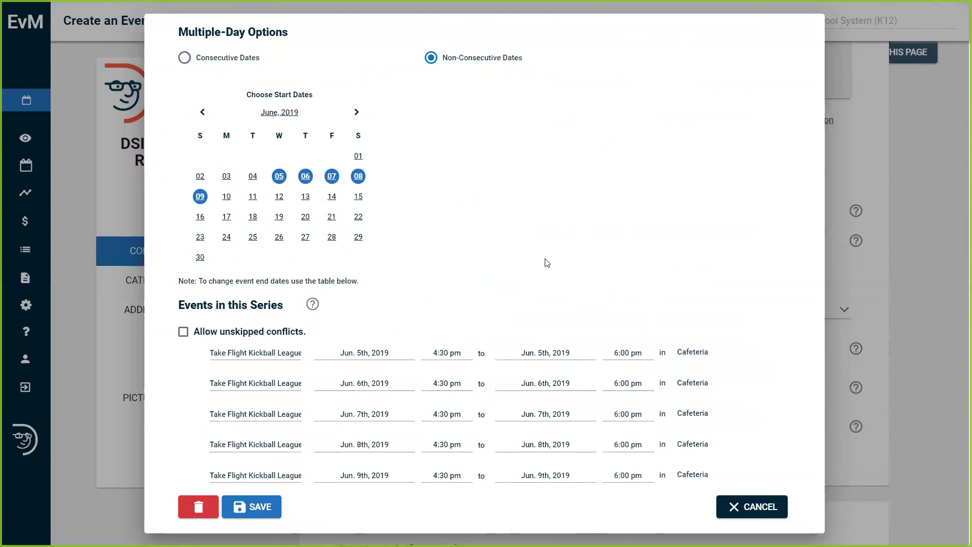
pyautogui.click(736, 509)
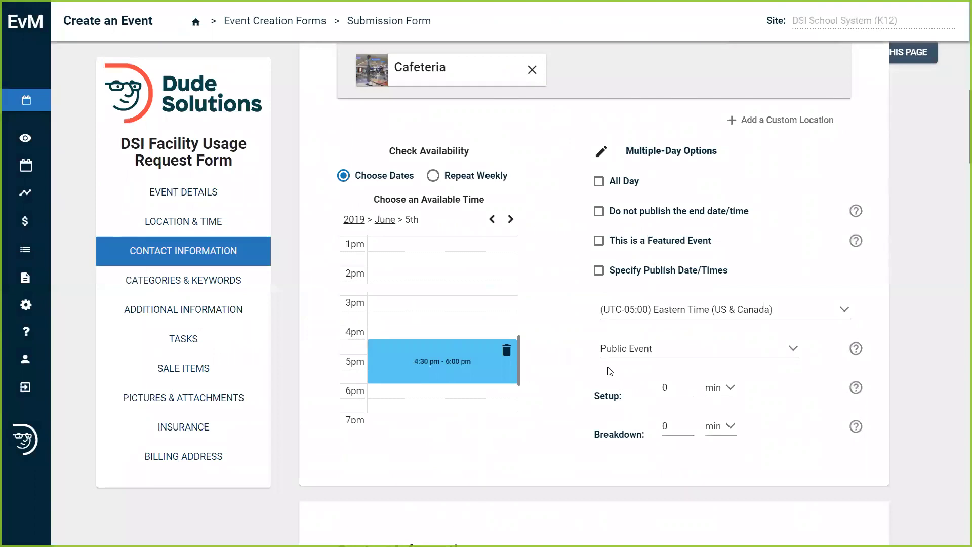
# - Set both the setup and breakdown times of the event to 30 minutes
pyautogui.scroll(-2, 611, 372)
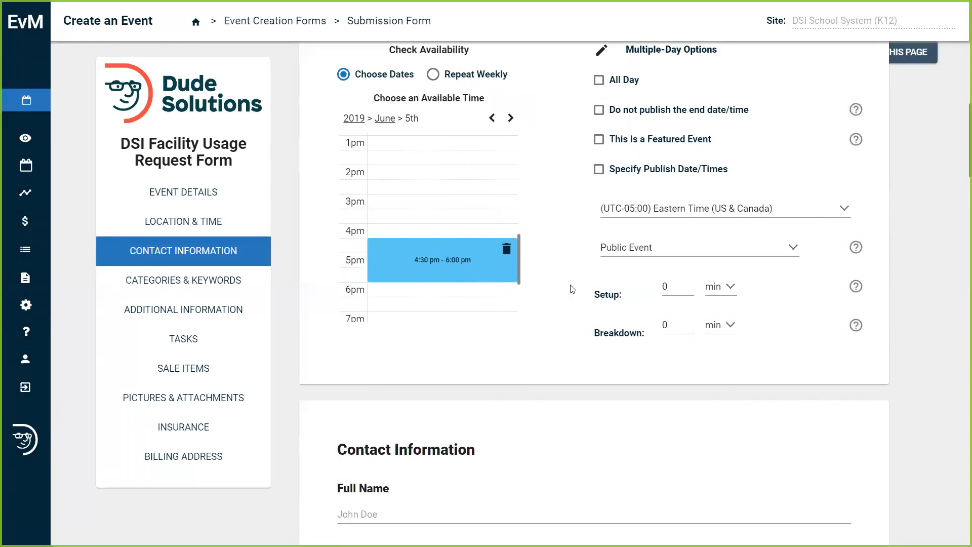
pyautogui.click(673, 288)
pyautogui.press('BackSpace')
pyautogui.write('30')
pyautogui.click(671, 325)
pyautogui.press('BackSpace')
pyautogui.write('30')
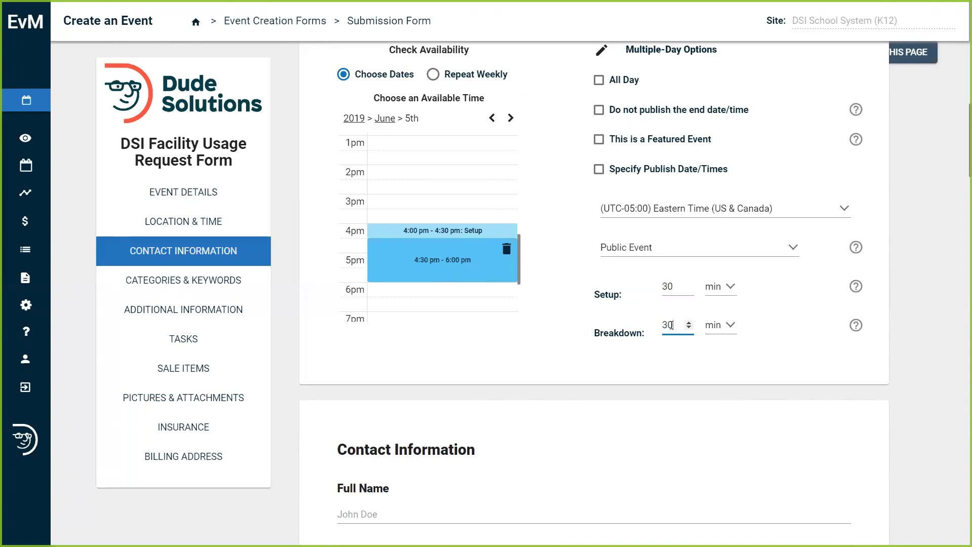
pyautogui.click(611, 318)
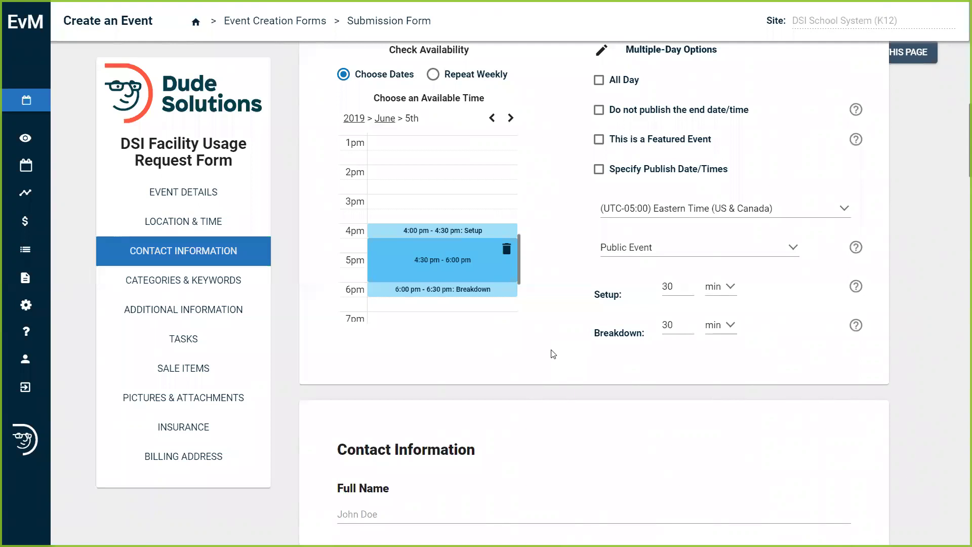
# - Pass over the Contact Information section and assign the Athletics\Basketball category to the event
pyautogui.click(190, 257)
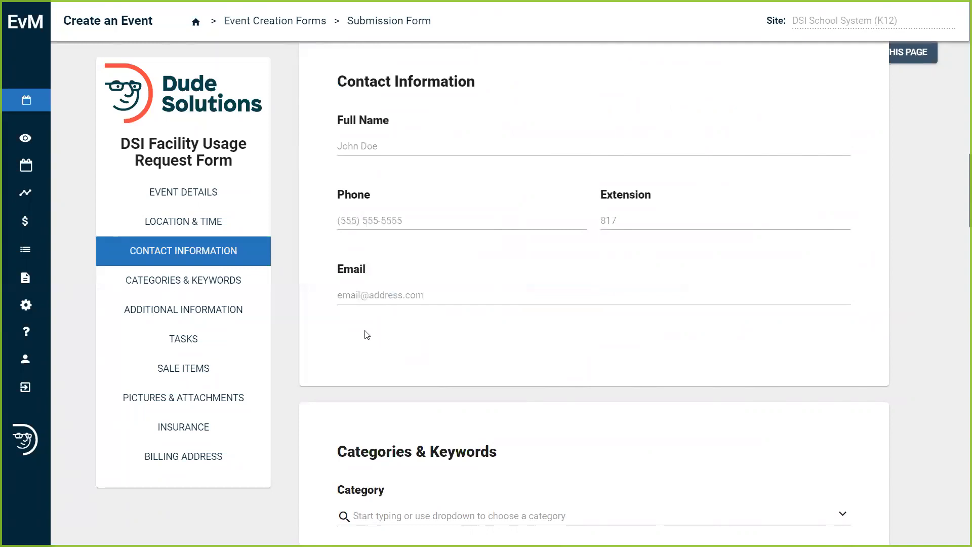
pyautogui.click(157, 283)
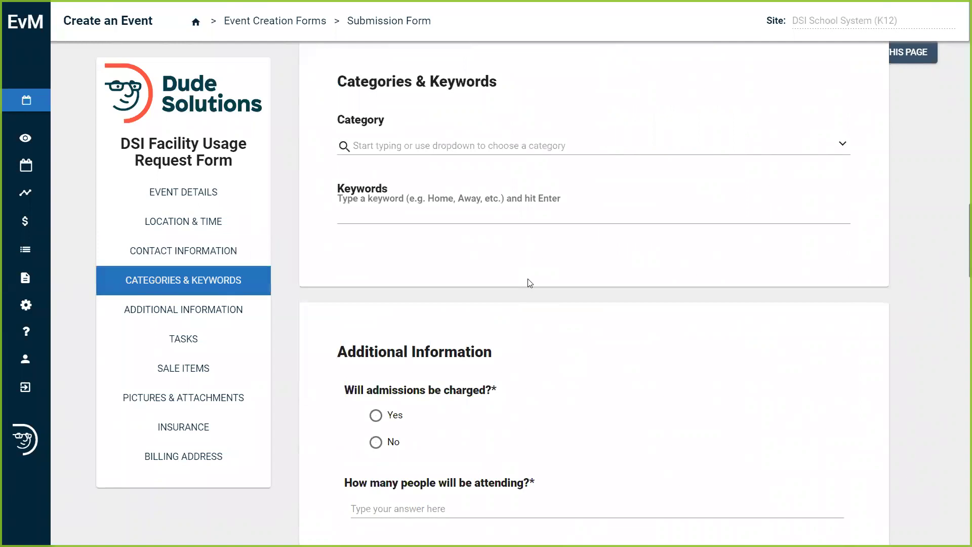
pyautogui.click(843, 148)
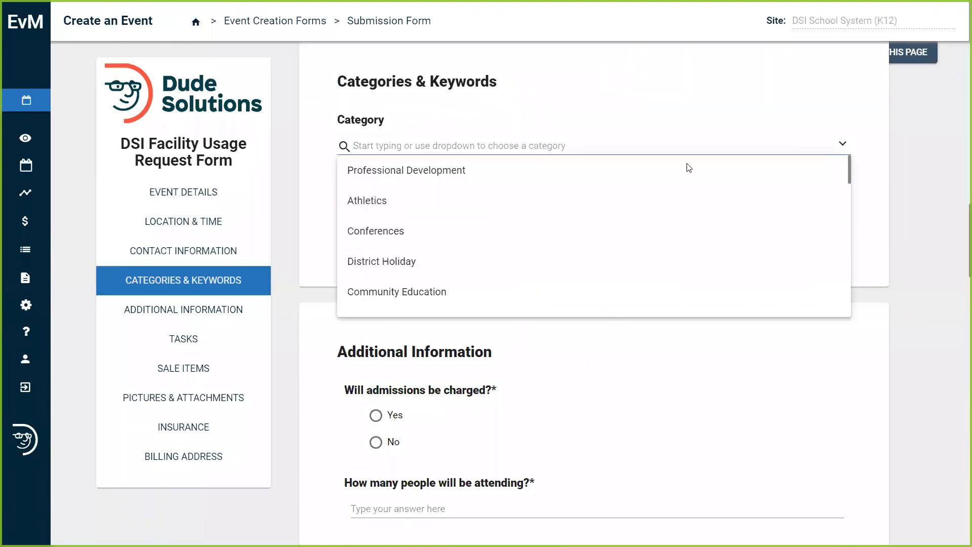
pyautogui.scroll(-1, 506, 203)
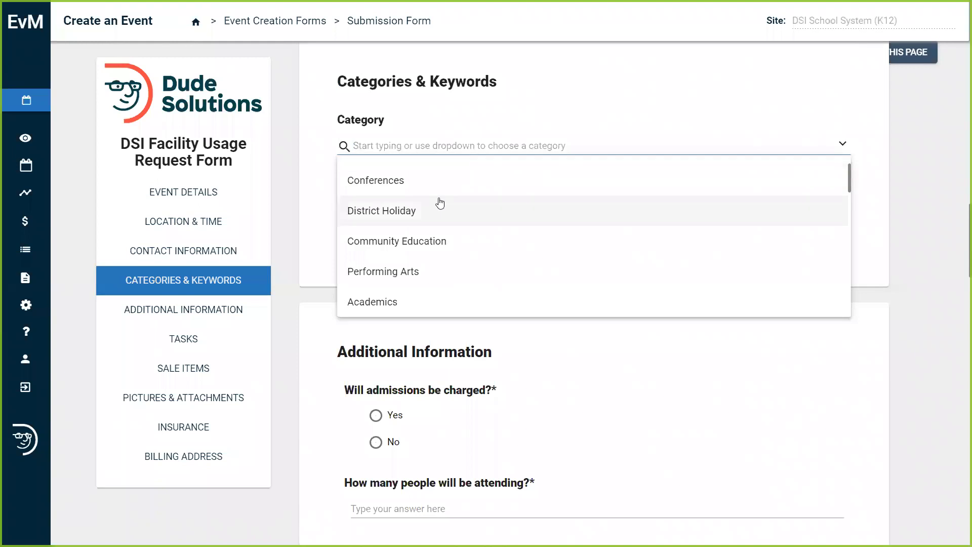
pyautogui.scroll(-5, 500, 237)
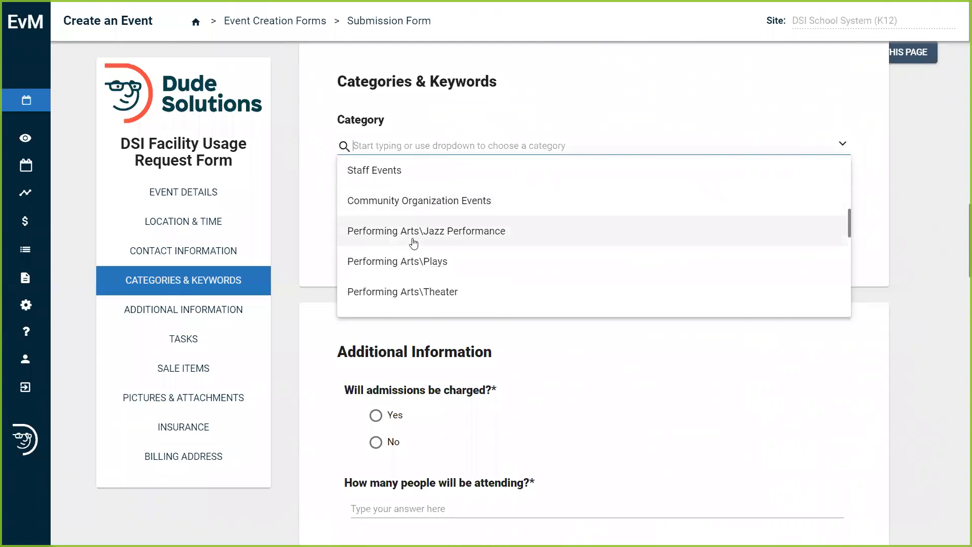
pyautogui.scroll(-4, 440, 244)
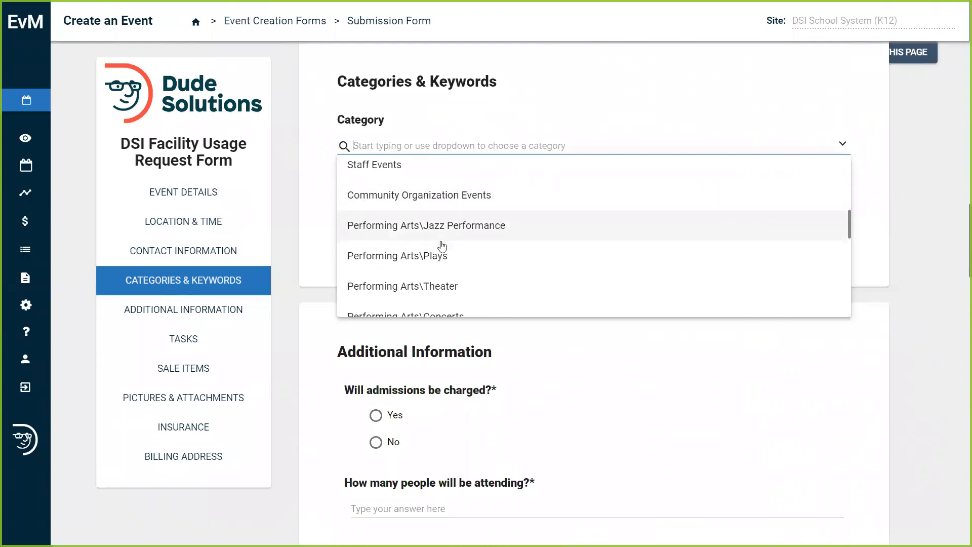
pyautogui.scroll(-5, 441, 247)
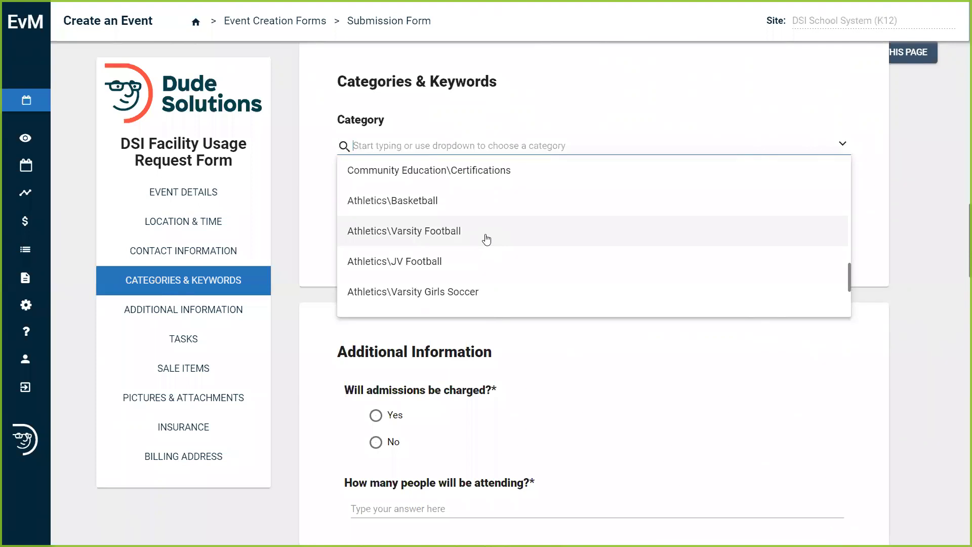
pyautogui.click(471, 203)
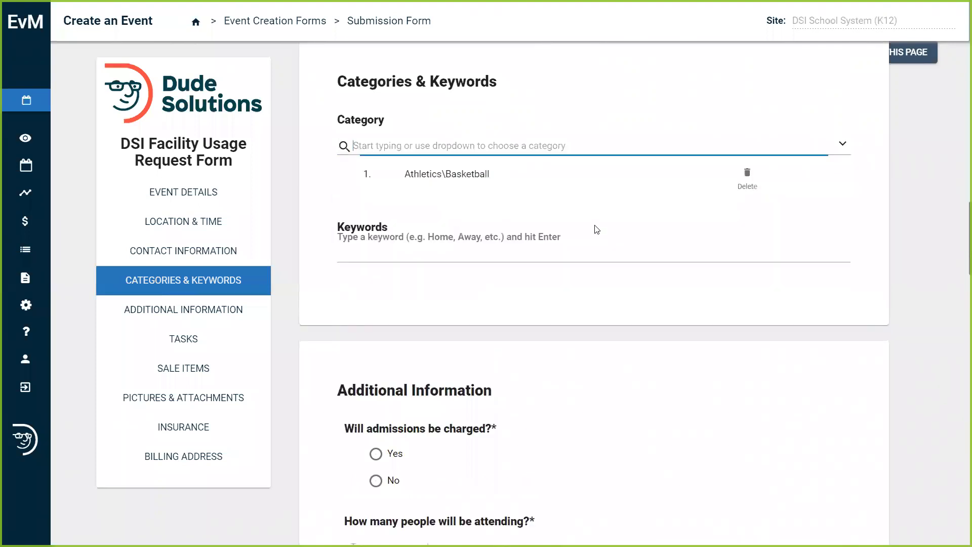
# - Look through the form's Additional Information, Tasks and Sale Items sections
pyautogui.click(164, 310)
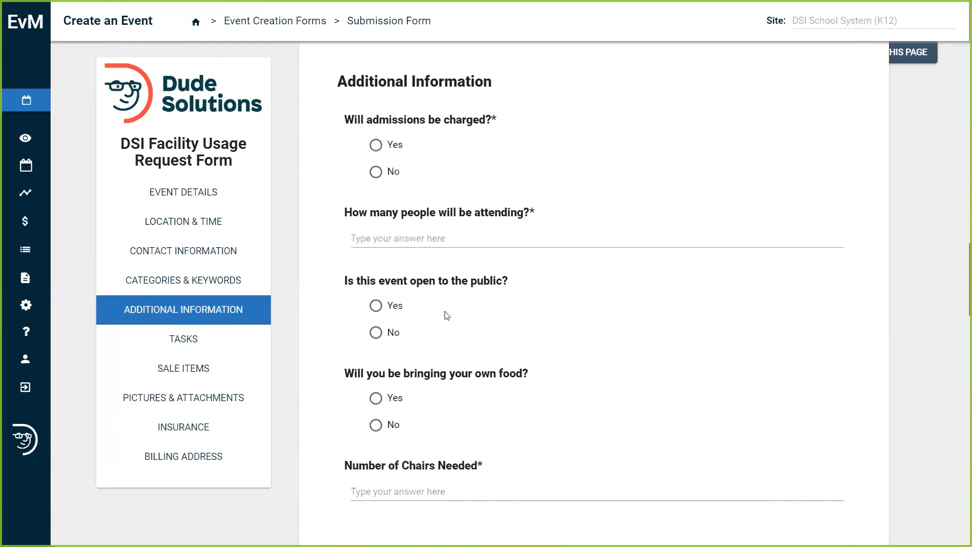
pyautogui.click(192, 343)
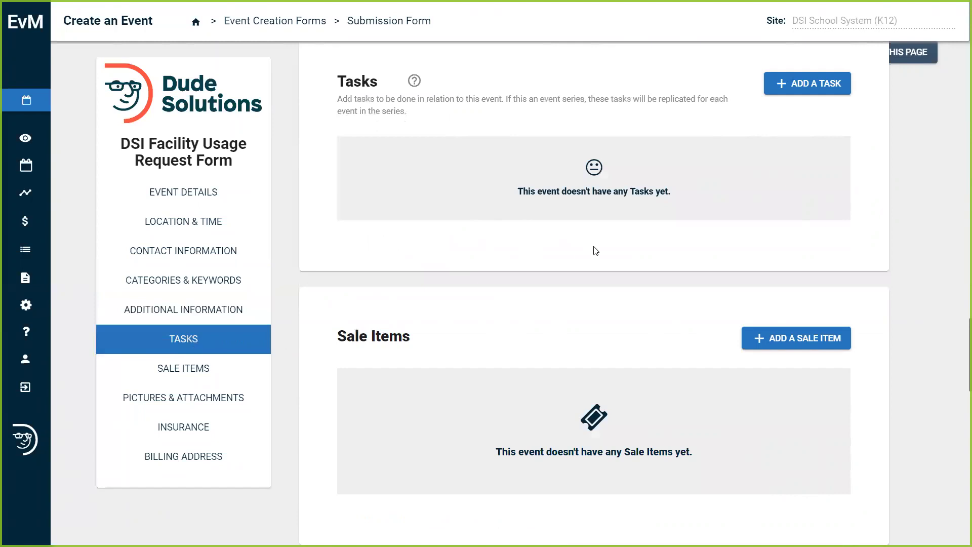
pyautogui.click(194, 370)
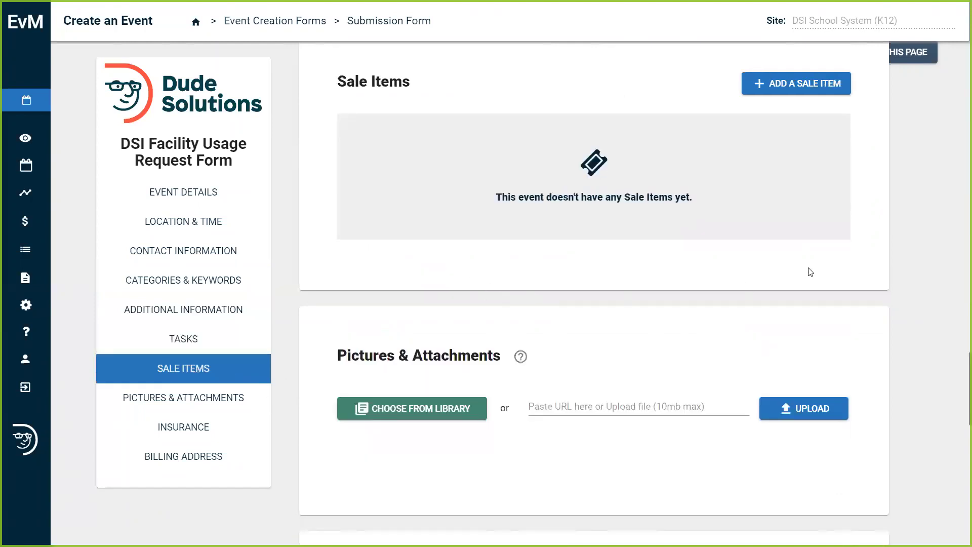
# - Examine the Details and Questions settings of a new sale item, and leave without saving it
pyautogui.click(783, 87)
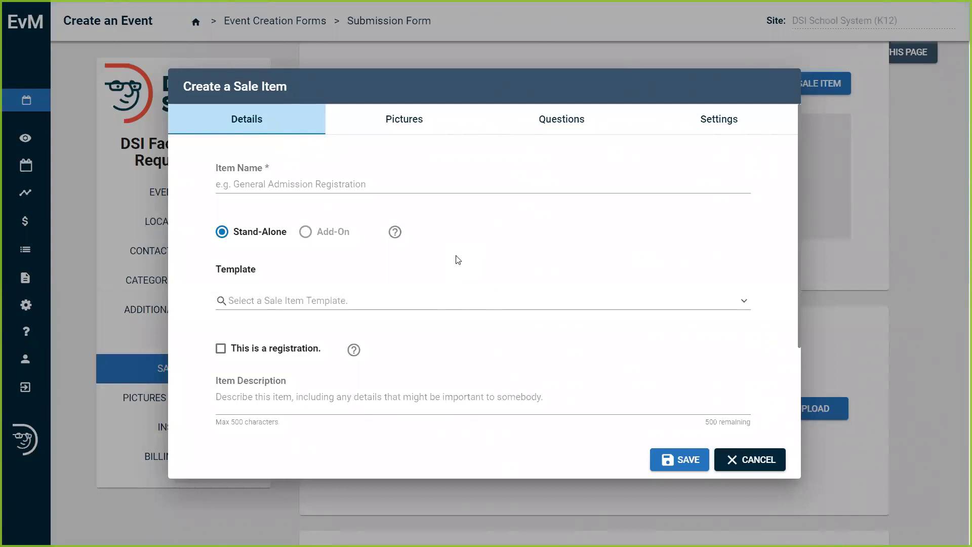
pyautogui.scroll(-1, 459, 260)
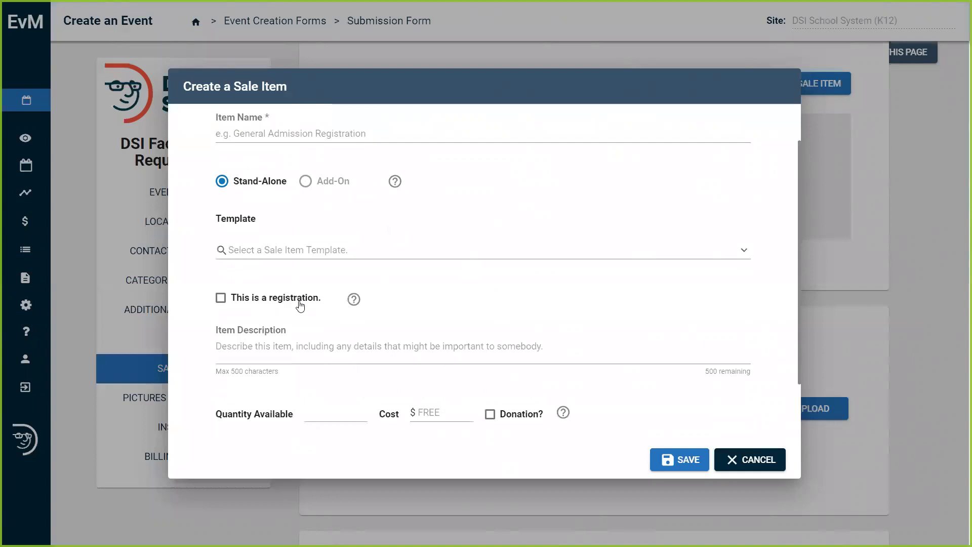
pyautogui.scroll(-1, 299, 324)
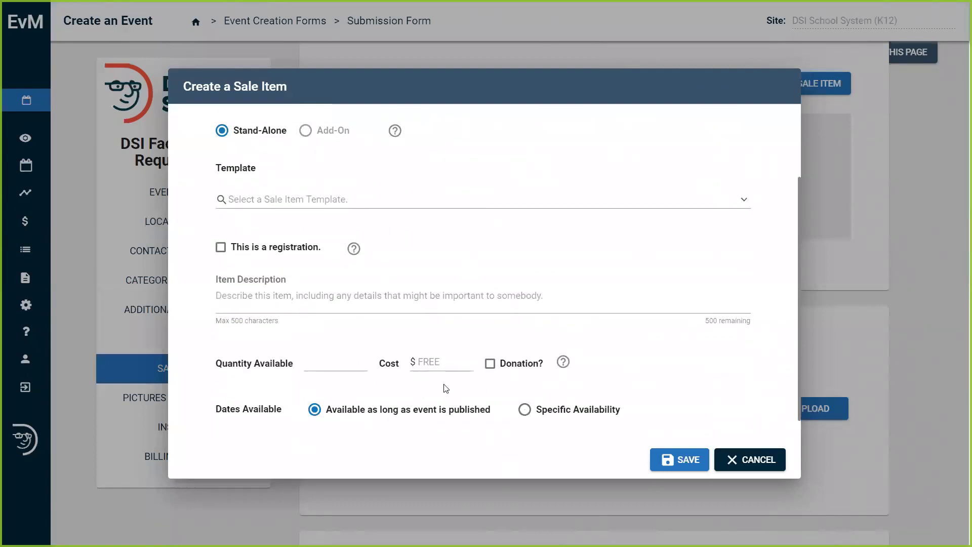
pyautogui.scroll(2, 446, 389)
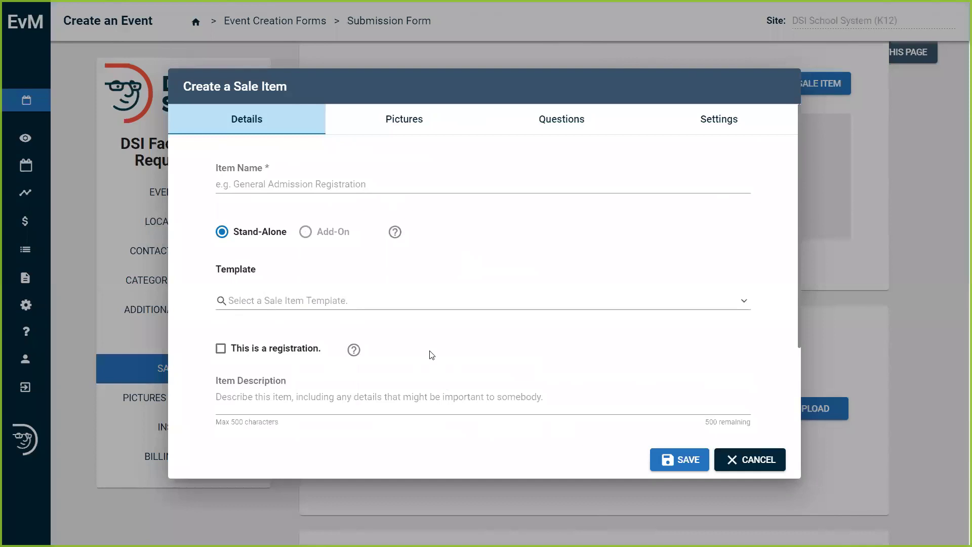
pyautogui.click(563, 130)
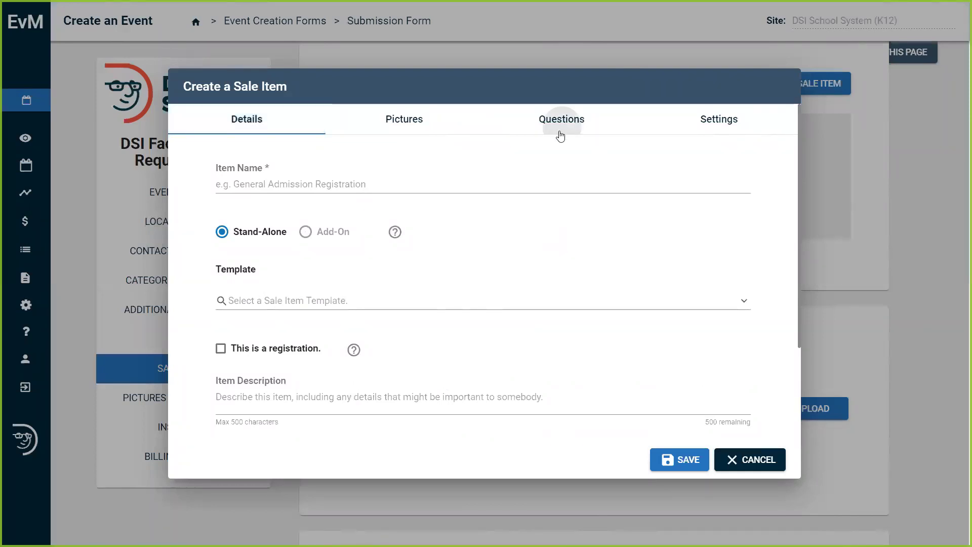
pyautogui.scroll(-2, 459, 322)
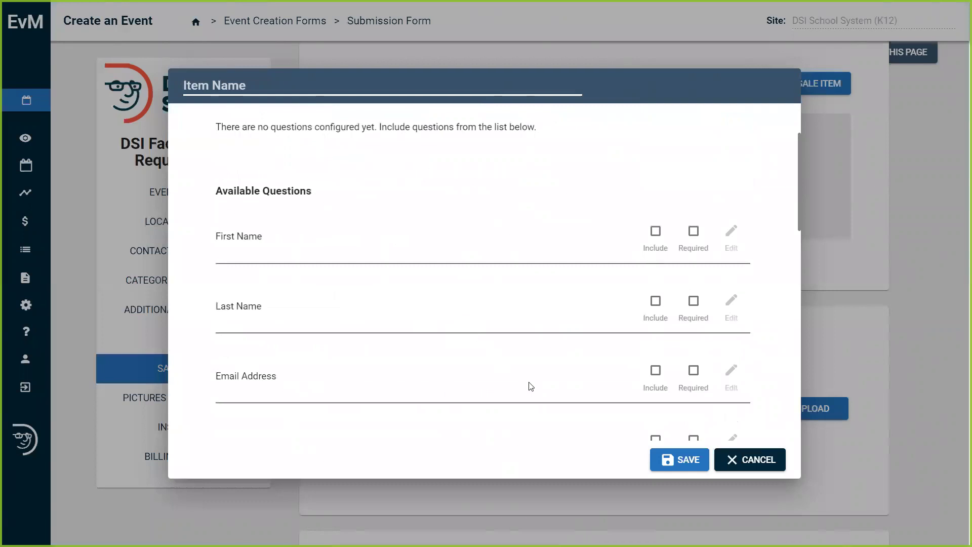
pyautogui.scroll(2, 531, 386)
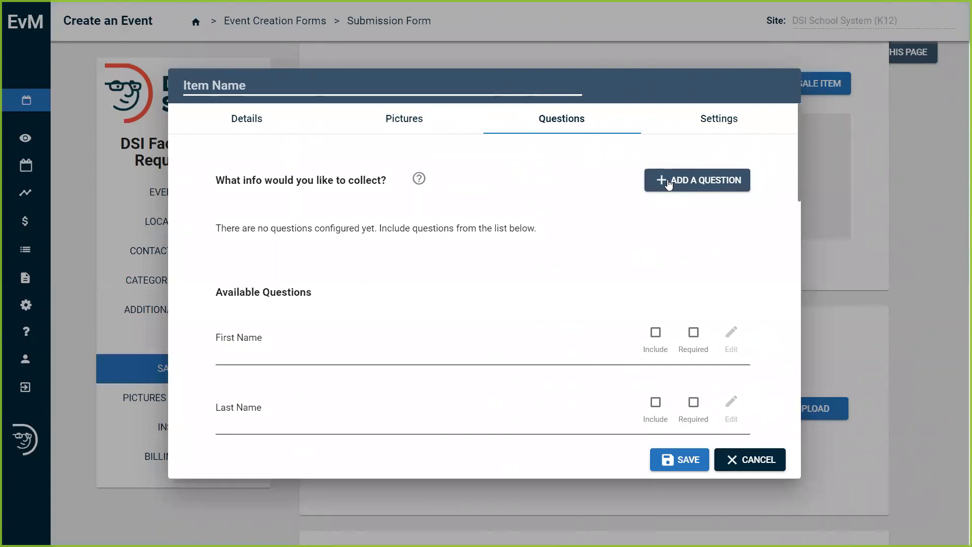
pyautogui.click(729, 459)
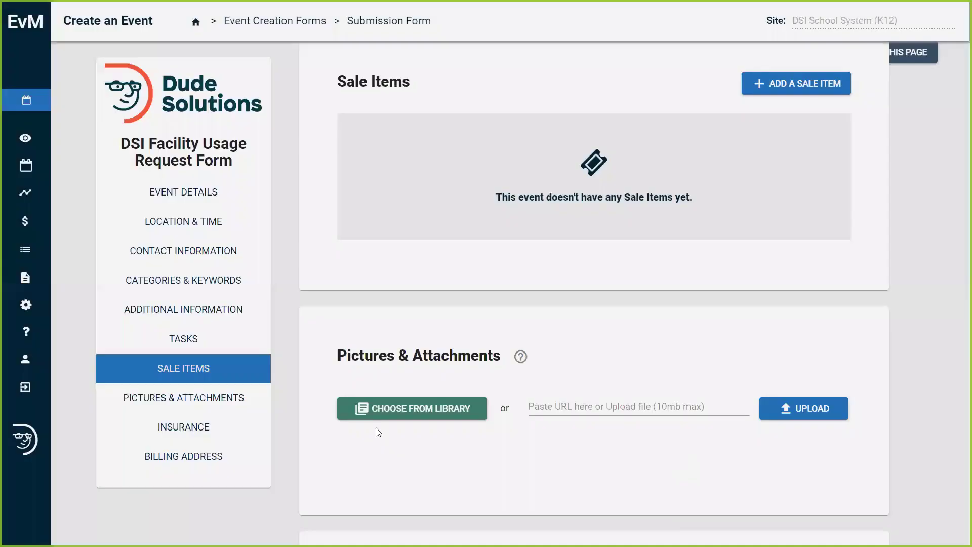
# - Pass over Pictures & Attachments, set the insurance to Use Organization's Insurance Info, and go to the Billing Address section
pyautogui.click(233, 400)
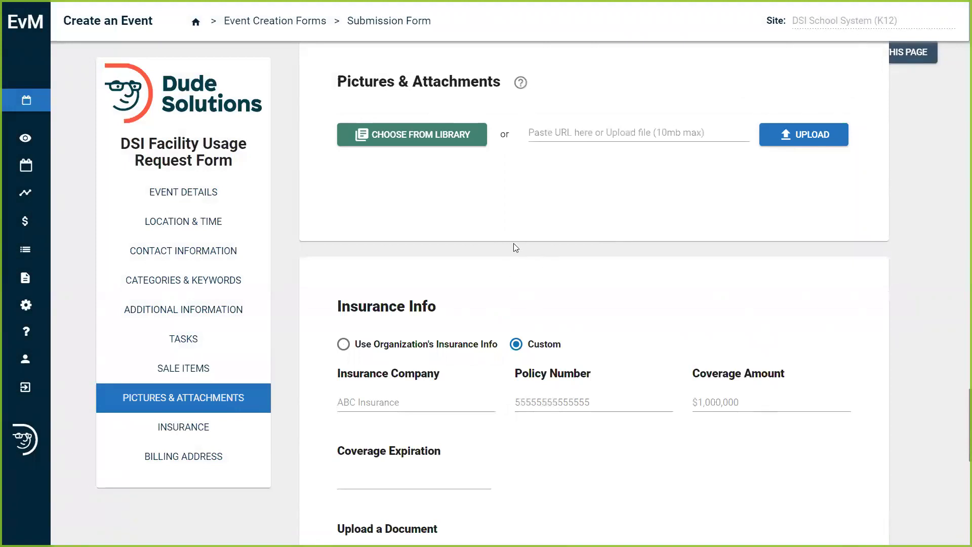
pyautogui.click(184, 429)
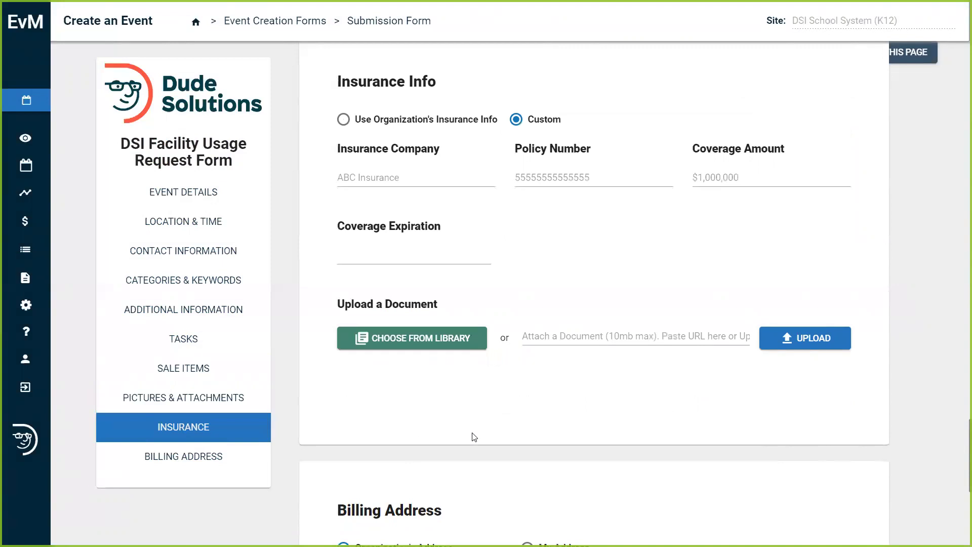
pyautogui.click(342, 122)
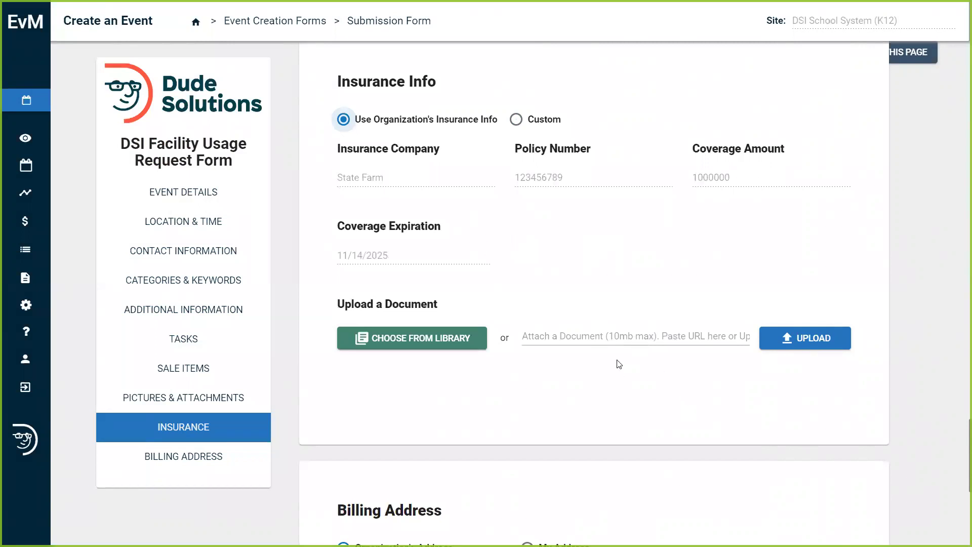
pyautogui.click(212, 456)
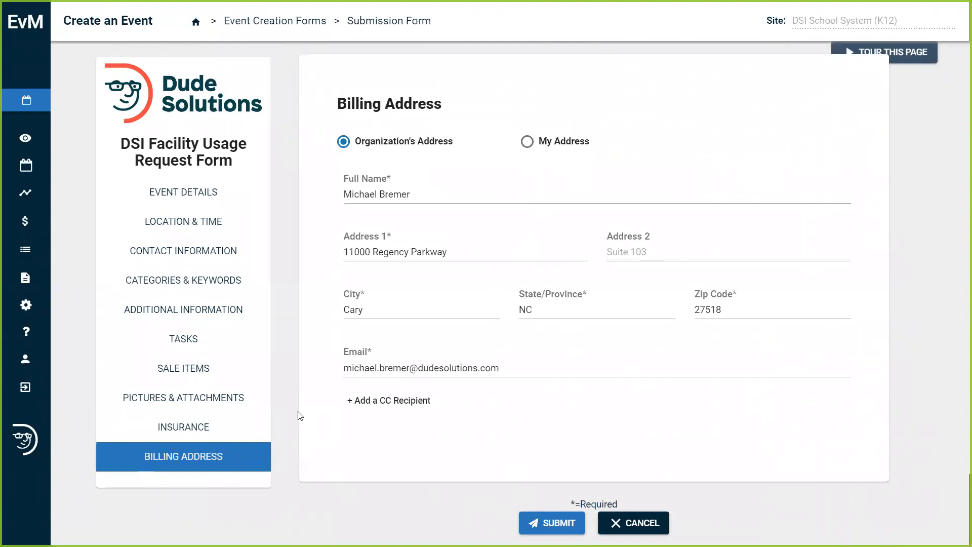
# - Leave the request form for the main dashboard and look through its statistics, upcoming events and pending events
pyautogui.click(196, 22)
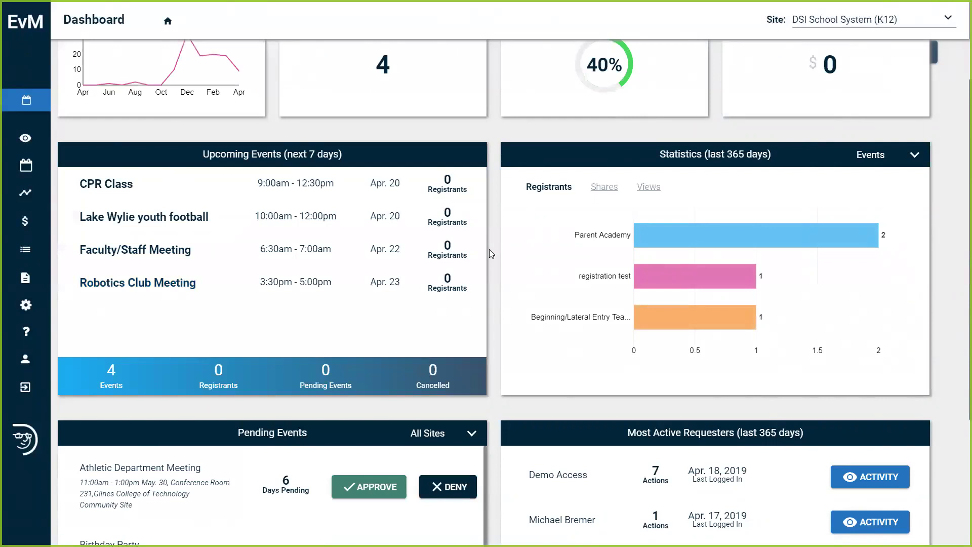
pyautogui.scroll(2, 489, 249)
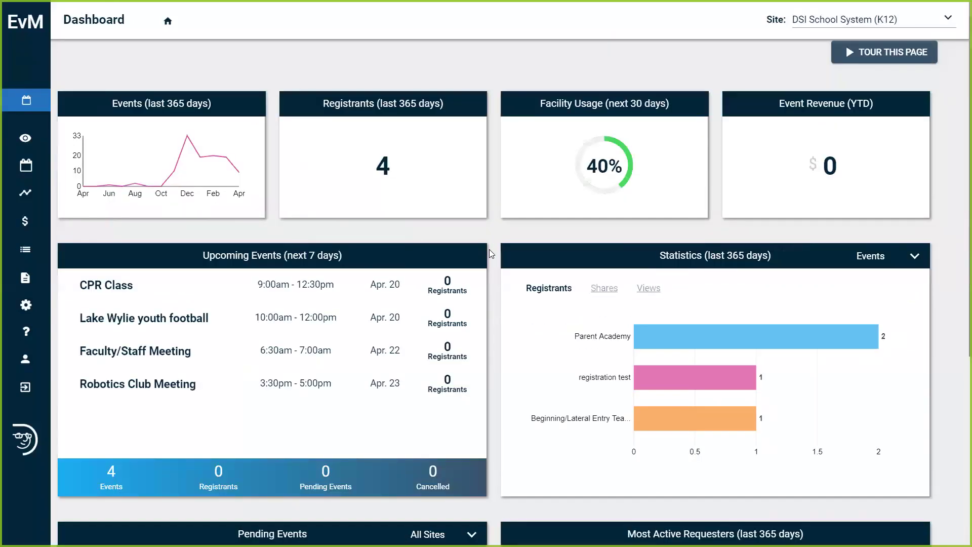
pyautogui.scroll(-2, 489, 249)
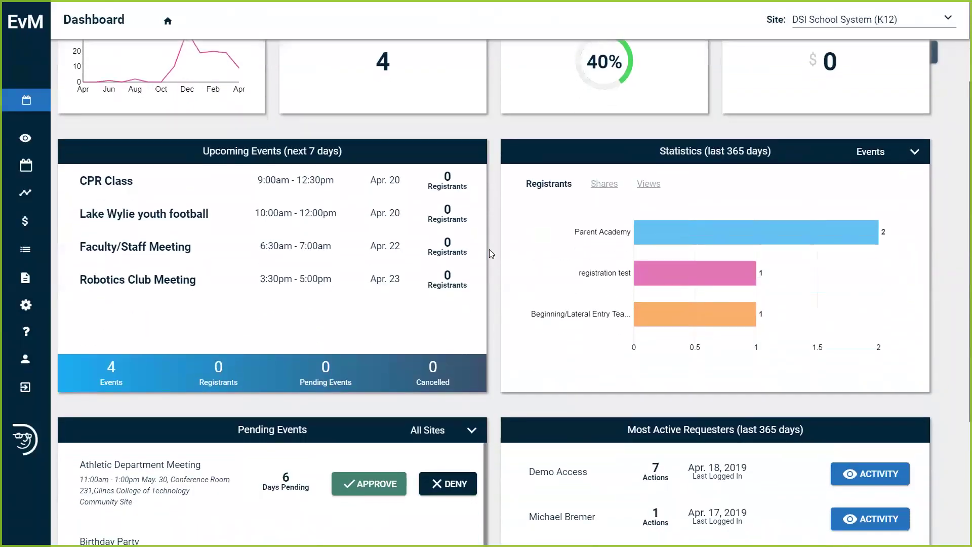
pyautogui.scroll(-2, 489, 249)
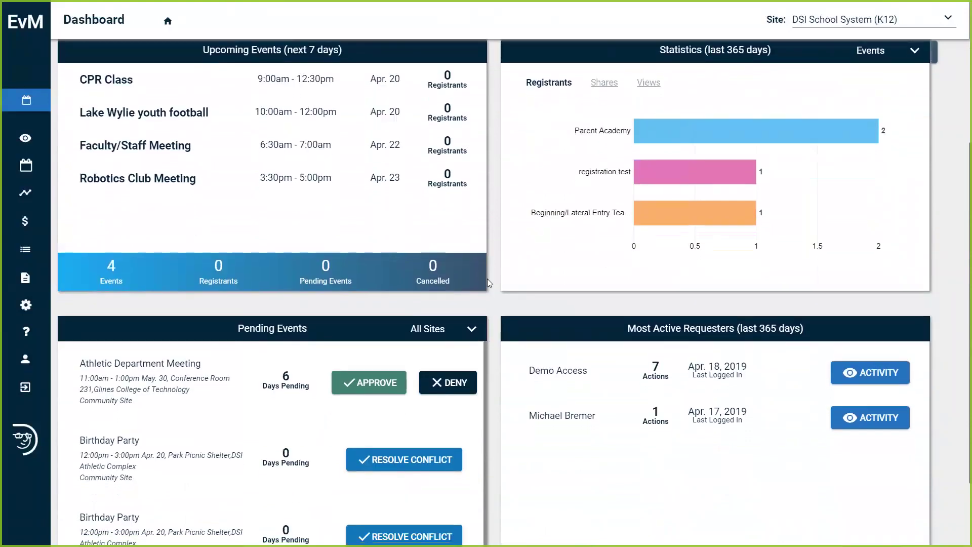
pyautogui.scroll(-1, 487, 280)
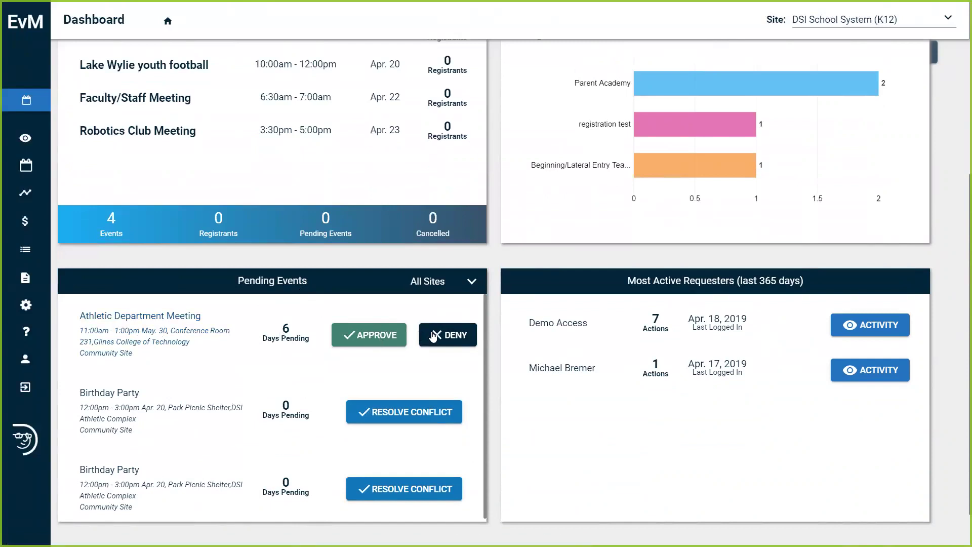
# - Open the Events Dashboard, show the additional search filters and view the events pending your approval
pyautogui.click(32, 164)
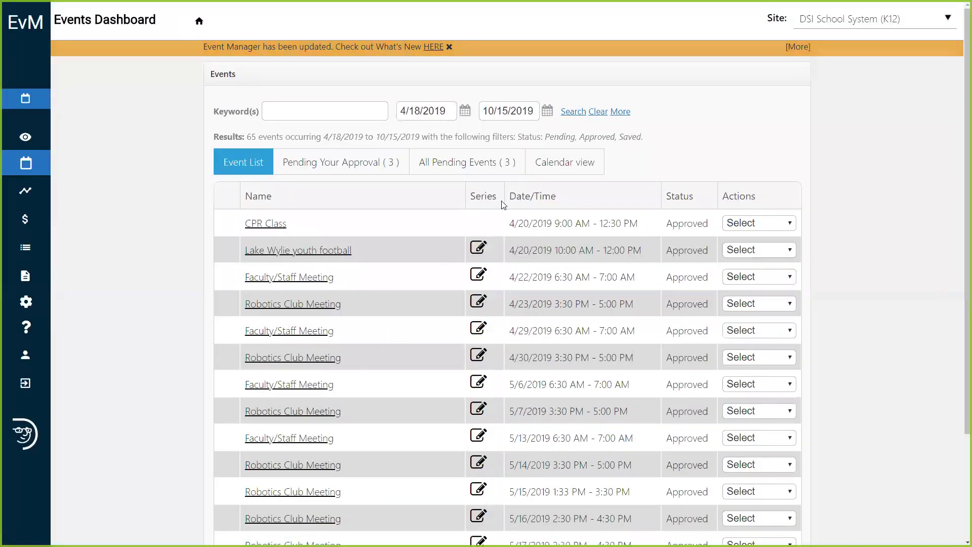
pyautogui.click(619, 114)
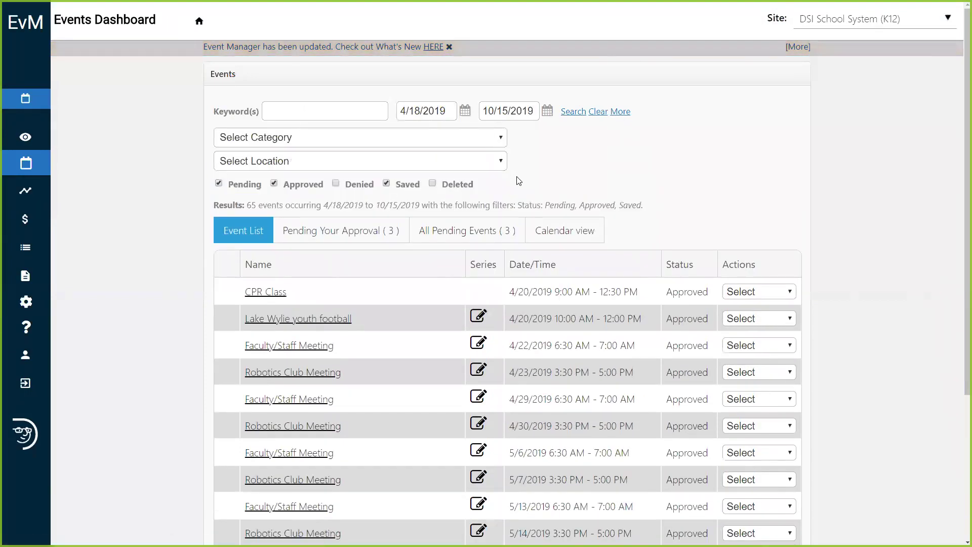
pyautogui.click(349, 235)
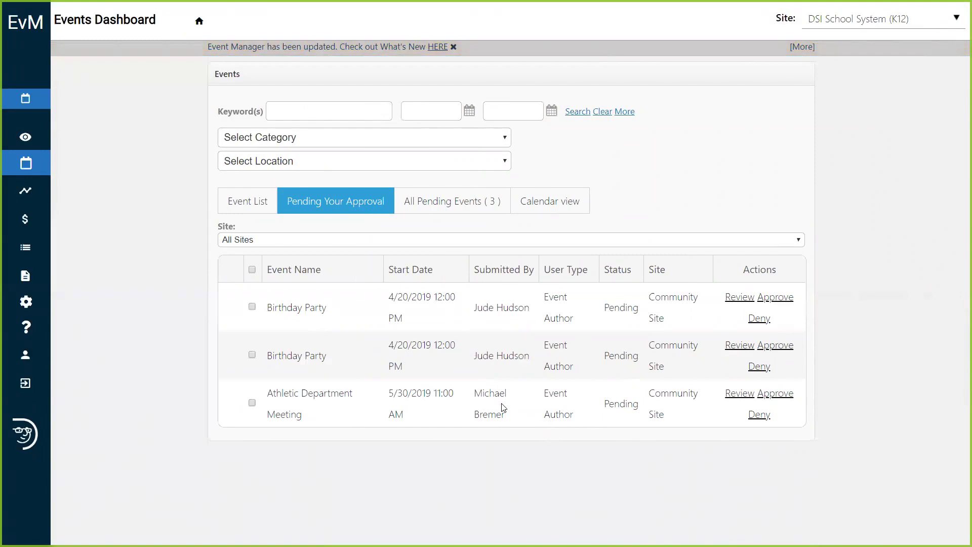
# - Open the Tasks page and examine the new task form, including its task types, without saving a task
pyautogui.click(39, 251)
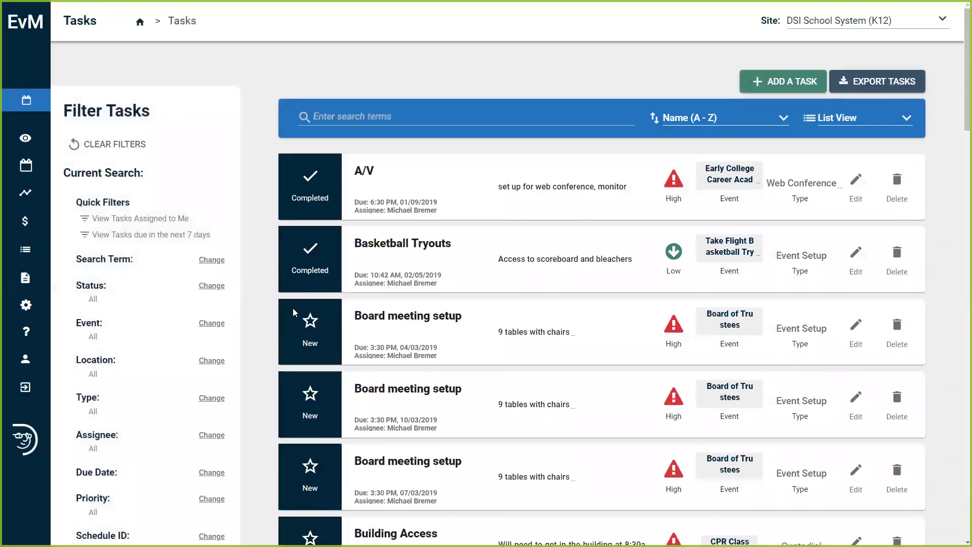
pyautogui.click(782, 84)
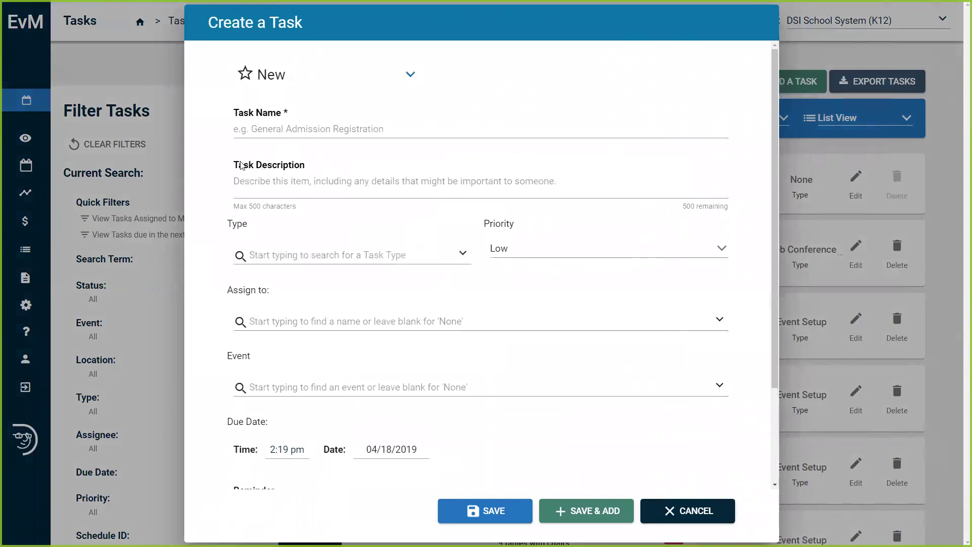
pyautogui.click(280, 167)
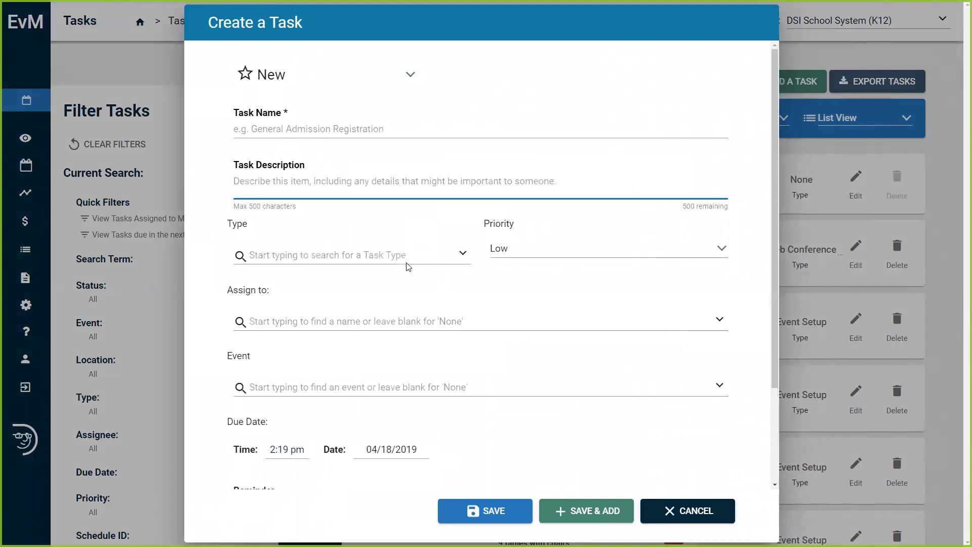
pyautogui.click(461, 255)
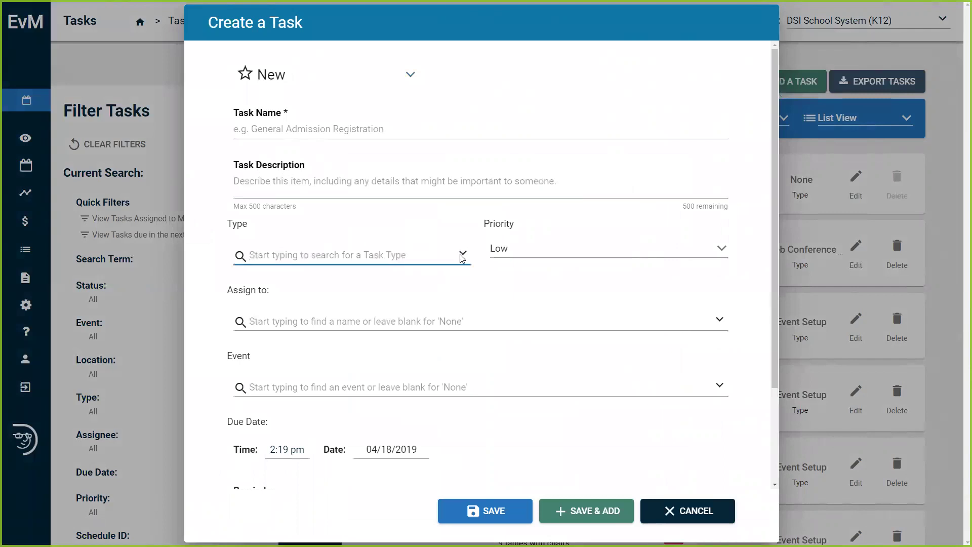
pyautogui.click(461, 257)
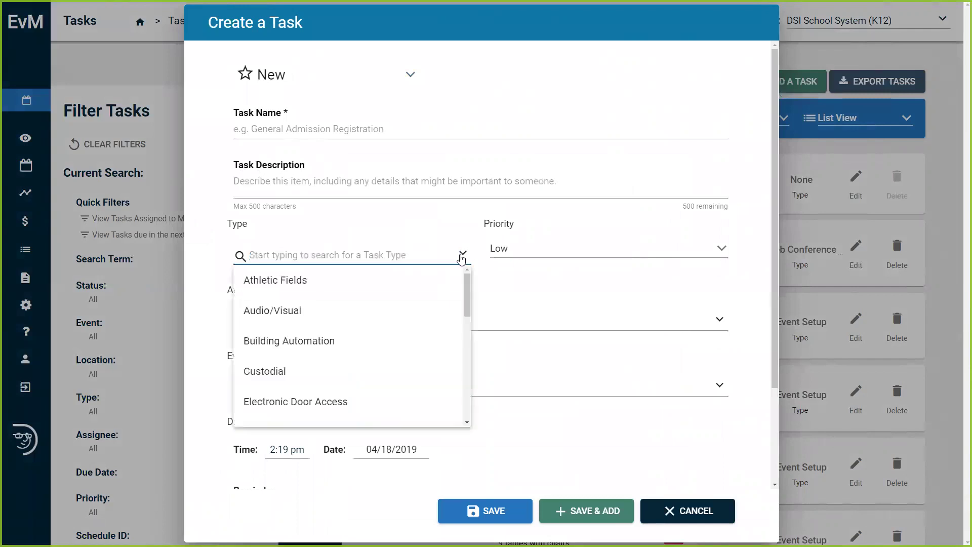
pyautogui.click(574, 299)
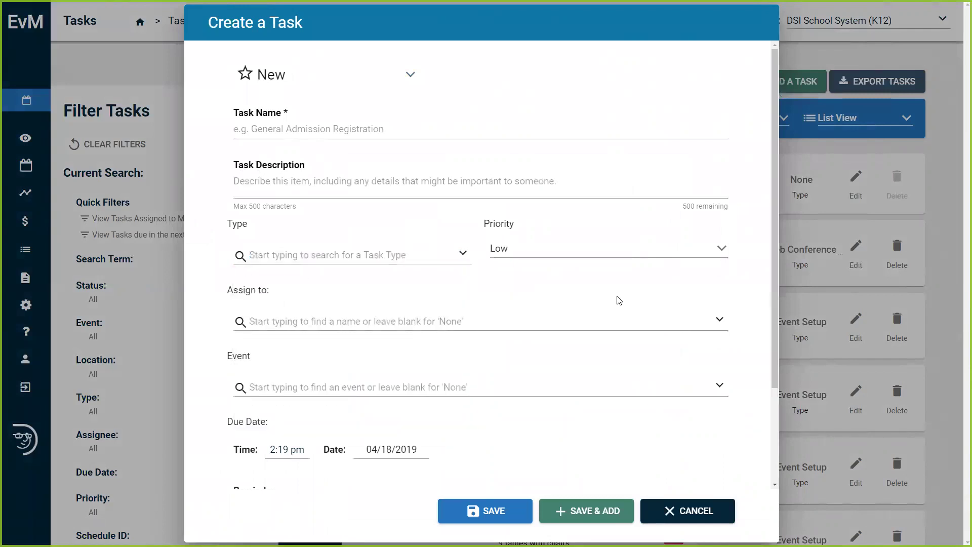
pyautogui.scroll(-1, 612, 301)
pyautogui.scroll(-1, 598, 323)
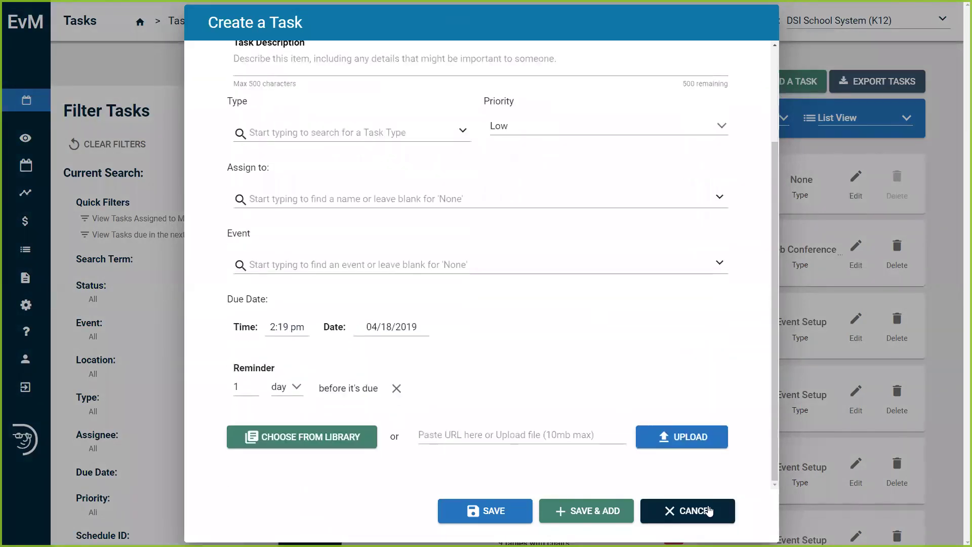
pyautogui.click(689, 512)
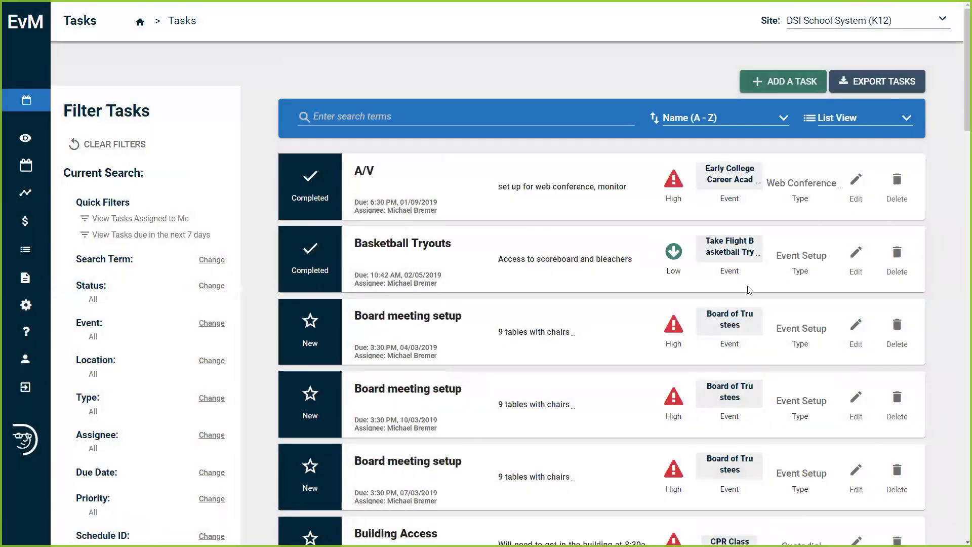
# - Examine the details of the existing A/V task, from its status to its reminder, and close it without changes
pyautogui.click(856, 181)
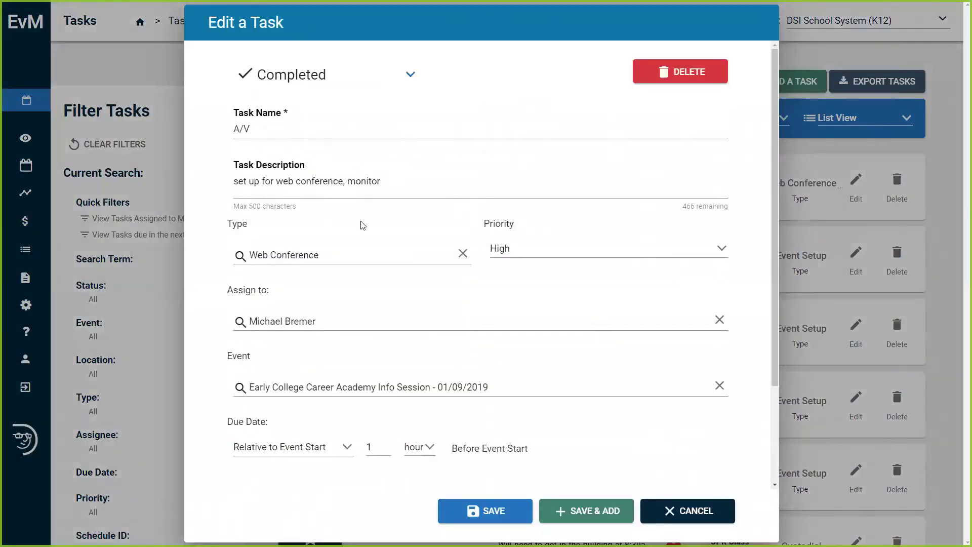
pyautogui.scroll(-1, 363, 226)
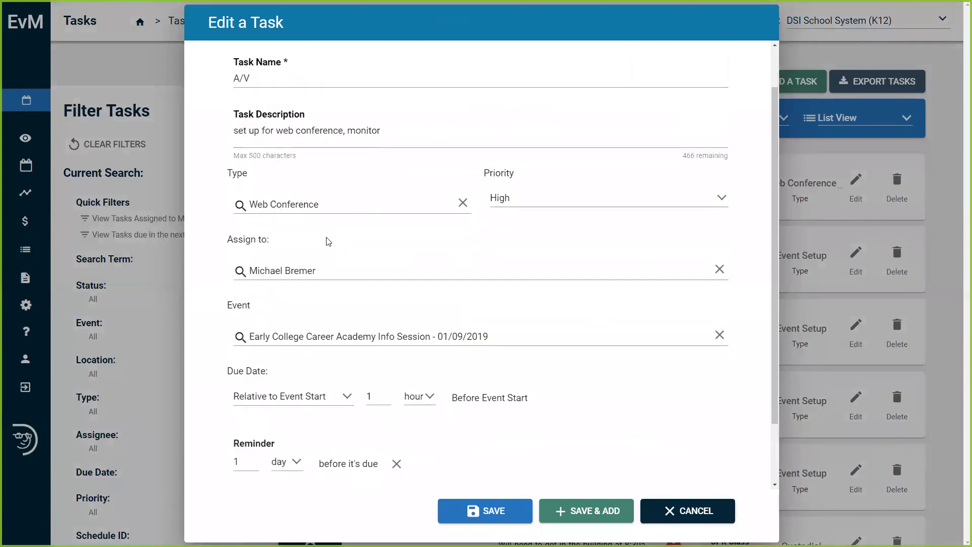
pyautogui.scroll(-1, 328, 241)
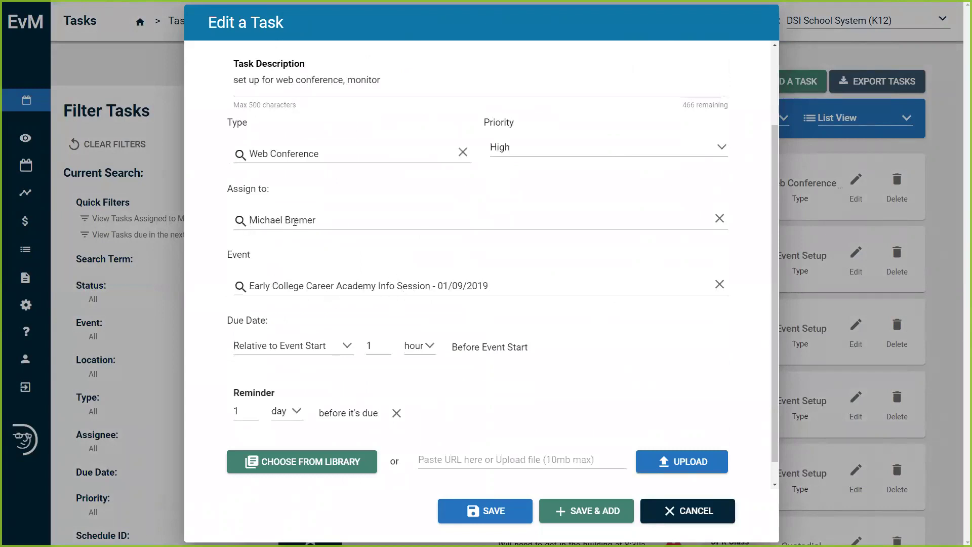
pyautogui.scroll(-1, 310, 273)
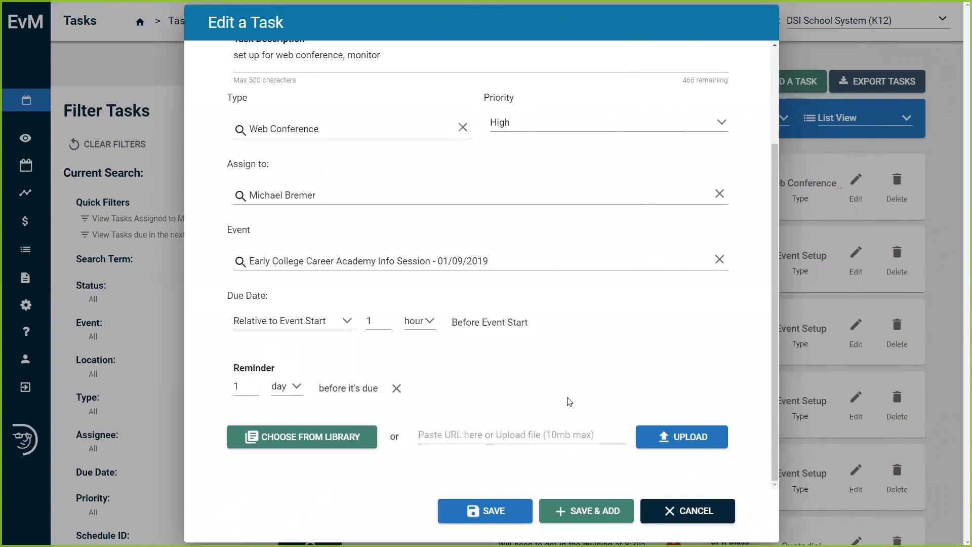
pyautogui.click(678, 513)
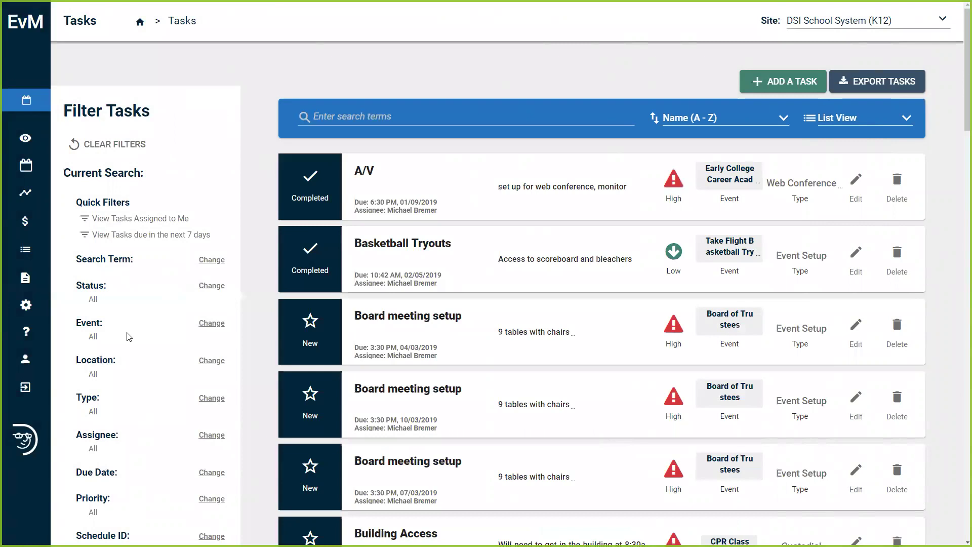
# - Examine the task types available in the Type filter of the task list without applying one
pyautogui.scroll(-1, 154, 375)
pyautogui.click(210, 348)
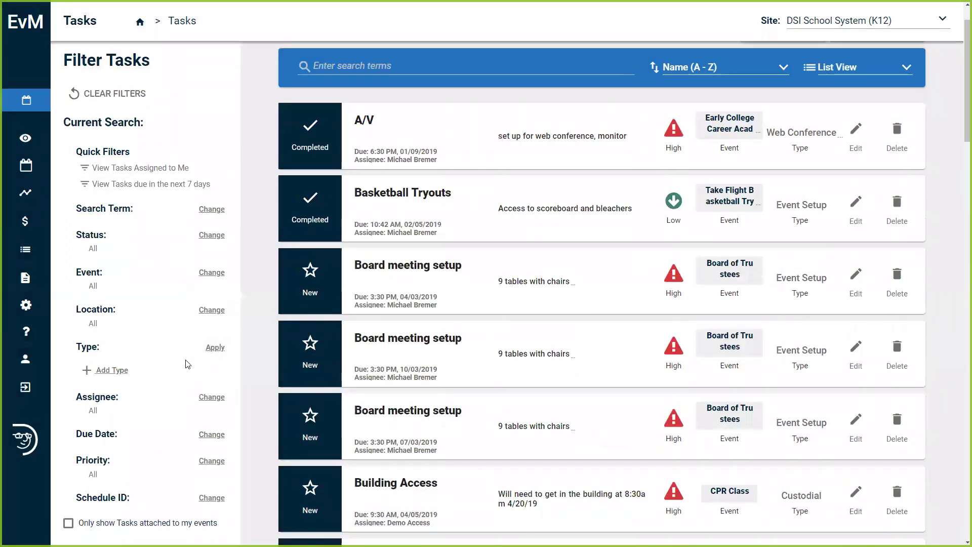
pyautogui.click(114, 370)
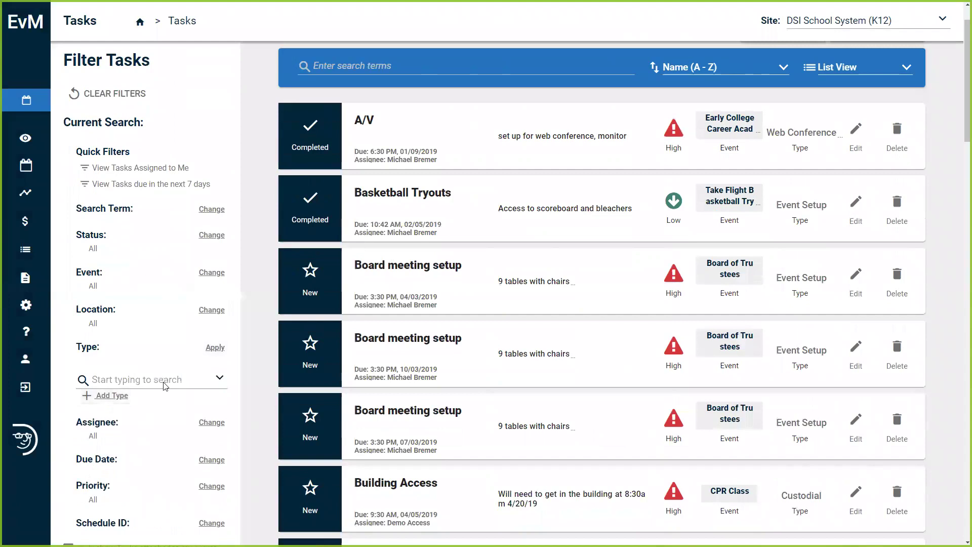
pyautogui.click(219, 379)
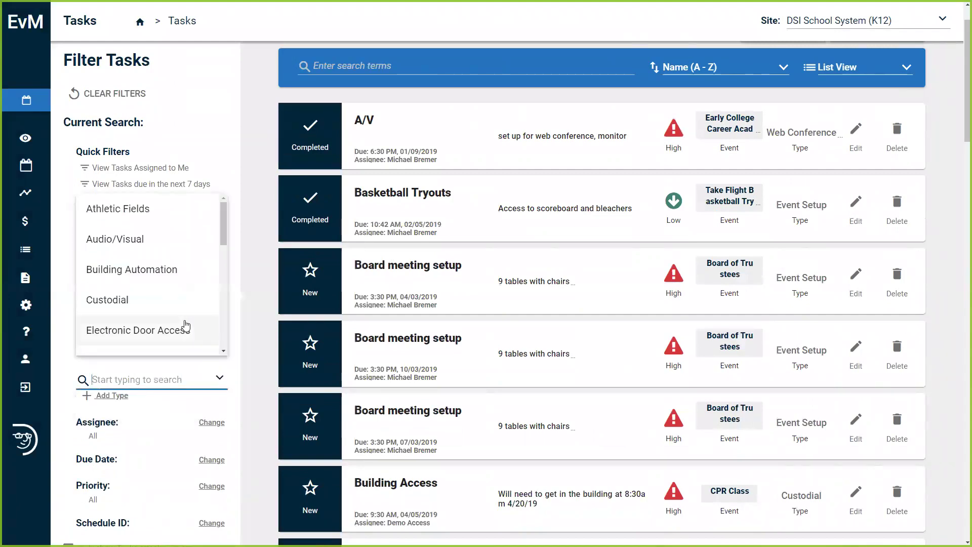
pyautogui.click(257, 310)
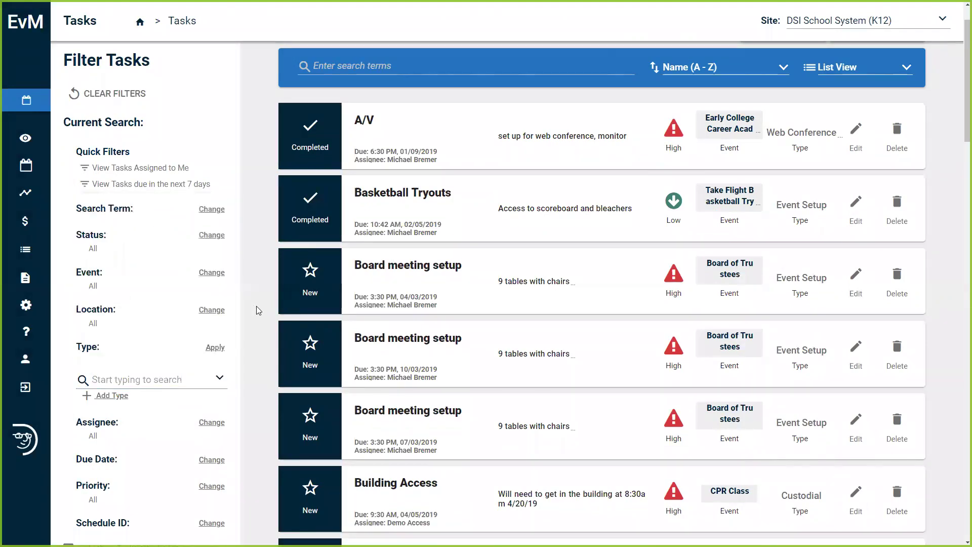
pyautogui.scroll(1, 258, 310)
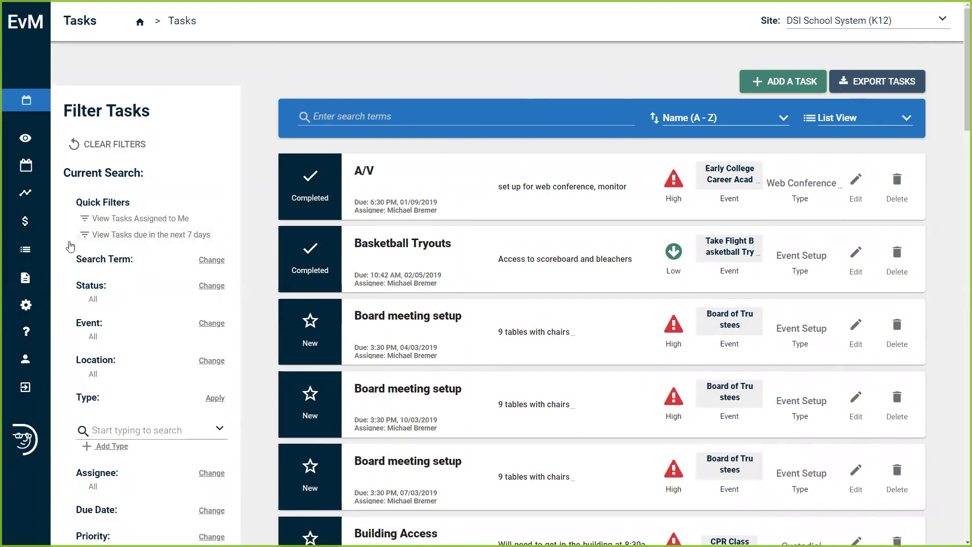
# - Open the invoice list and start creating a new invoice
pyautogui.moveTo(43, 243)
pyautogui.click(51, 221)
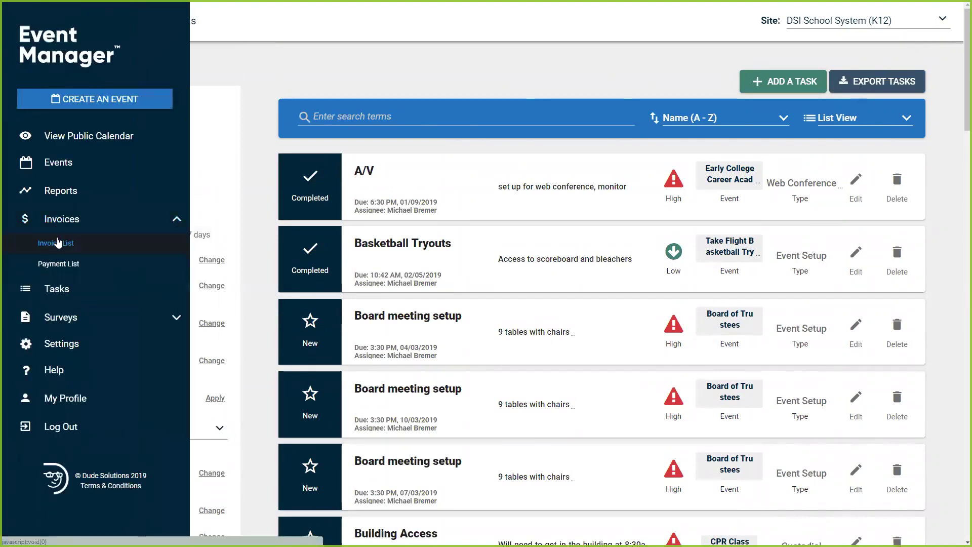
pyautogui.click(58, 243)
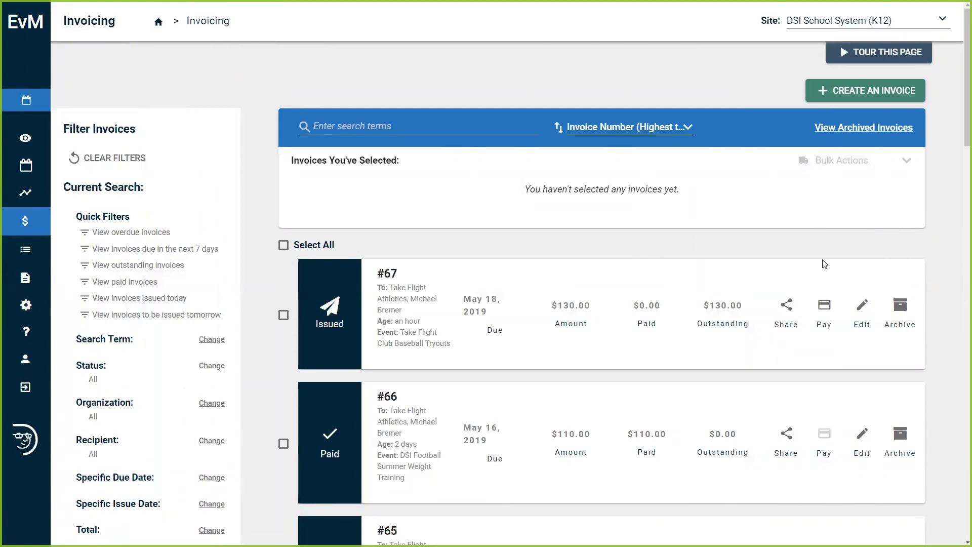
pyautogui.click(838, 96)
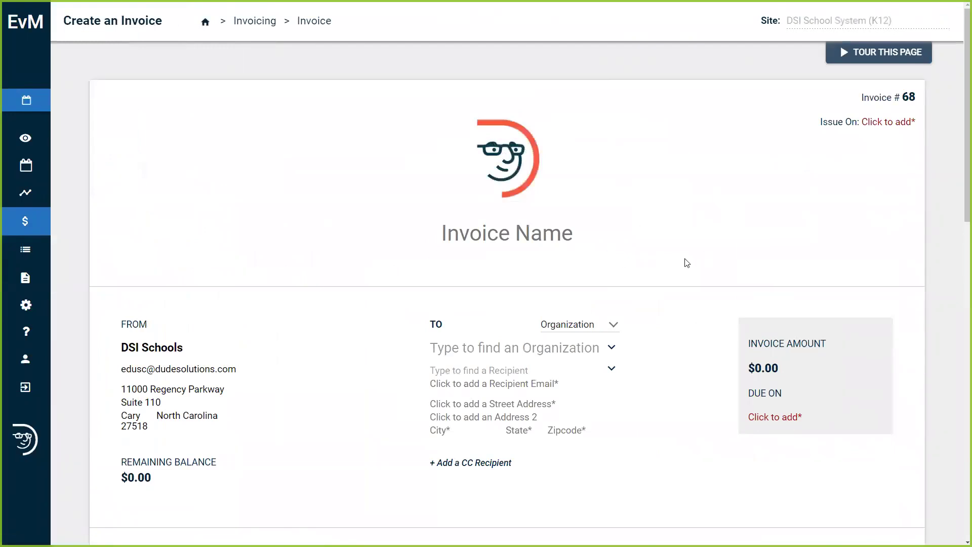
# - Set the invoice's issue date with the Send Now option and its due terms to Net 30
pyautogui.click(889, 121)
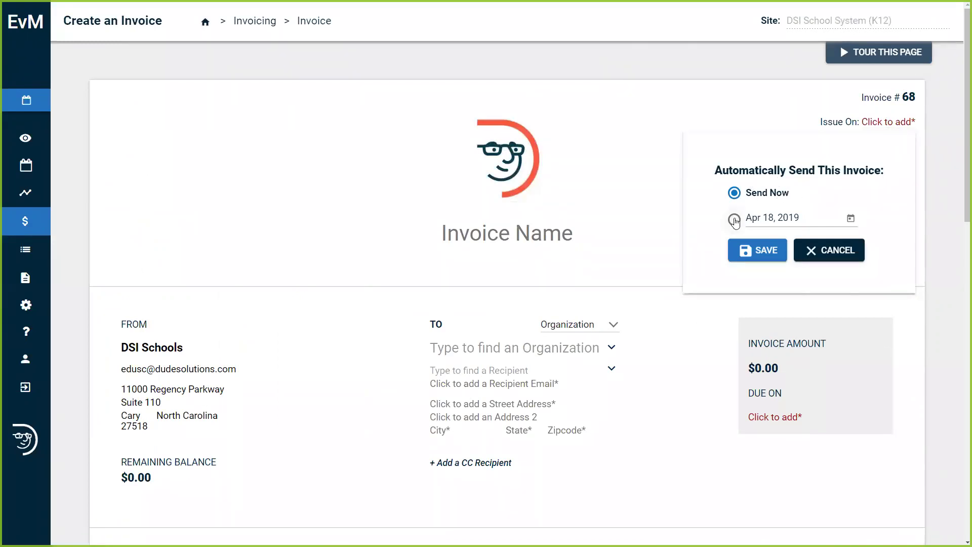
pyautogui.click(751, 256)
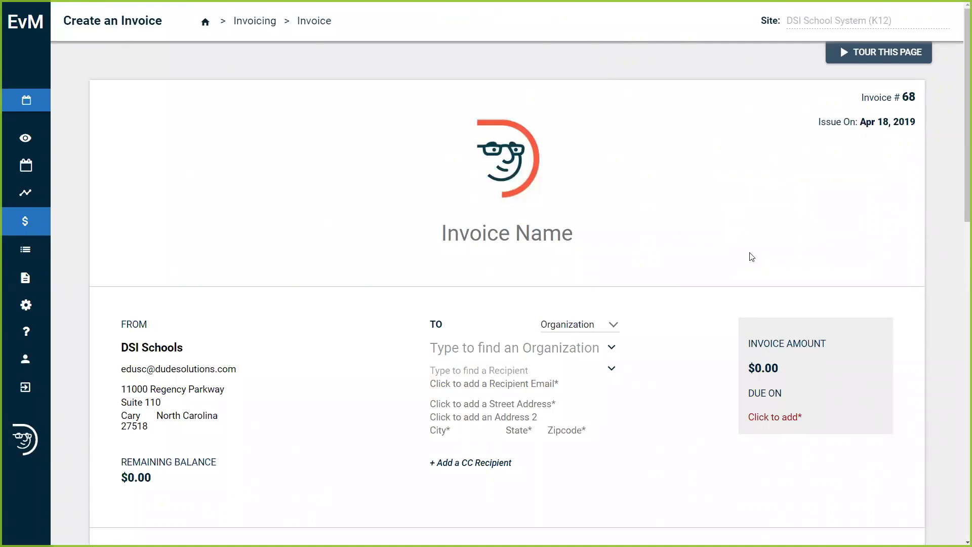
pyautogui.scroll(-2, 749, 264)
pyautogui.click(774, 316)
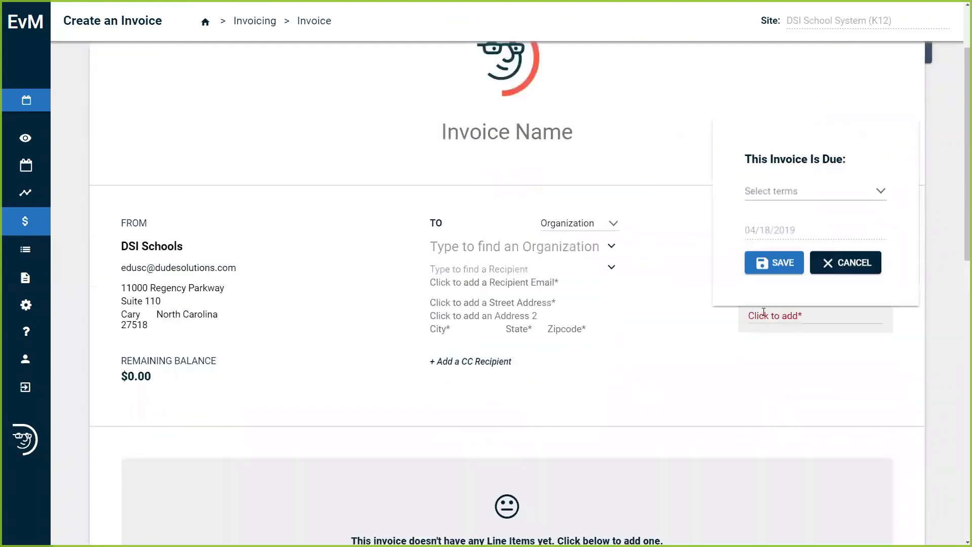
pyautogui.click(848, 190)
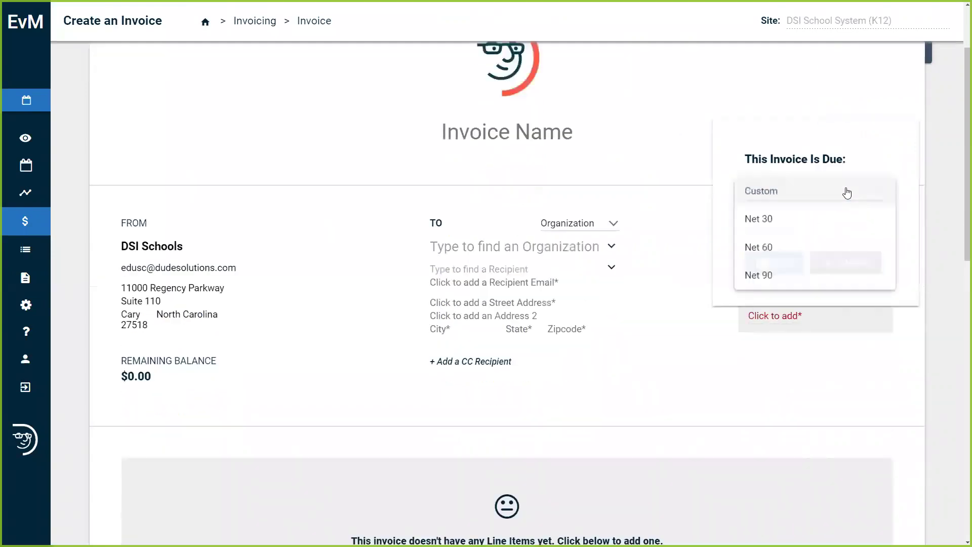
pyautogui.click(779, 230)
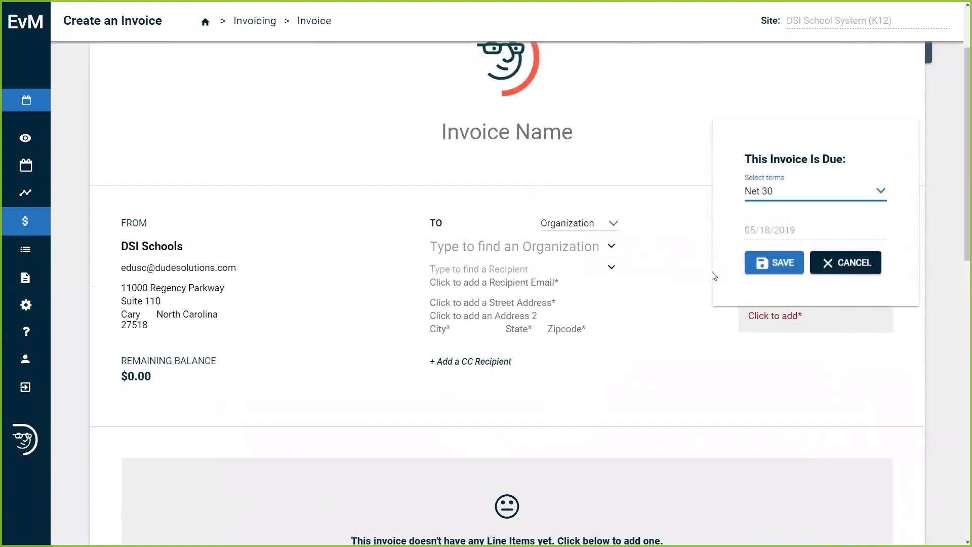
pyautogui.click(781, 269)
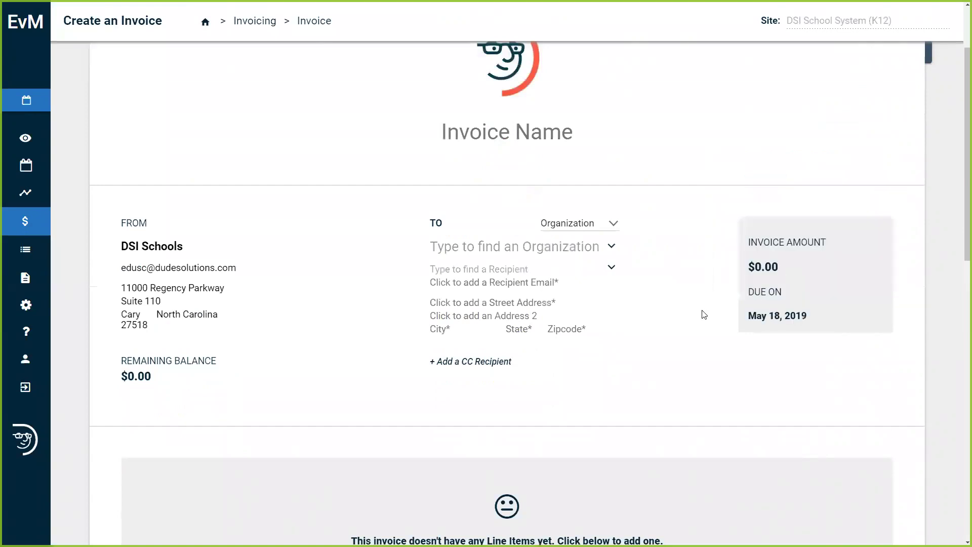
# - Address the invoice to the organization Take Flight Athletics, keeping Organization as the recipient type
pyautogui.click(603, 231)
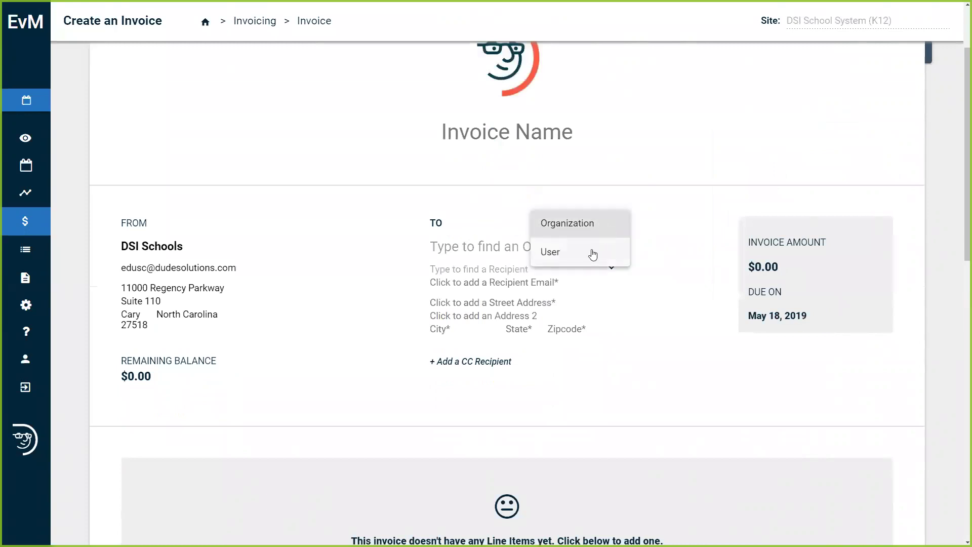
pyautogui.click(470, 246)
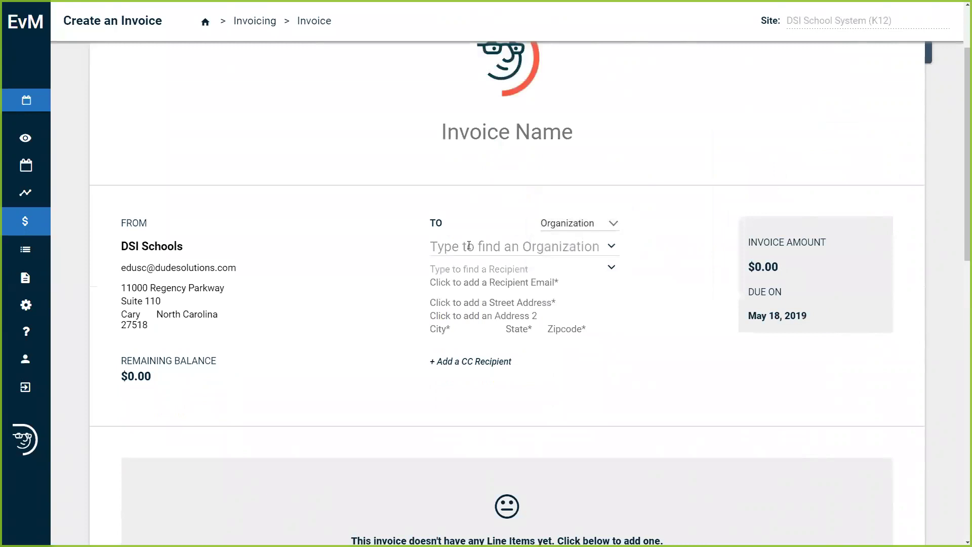
pyautogui.click(469, 246)
pyautogui.write('Take C')
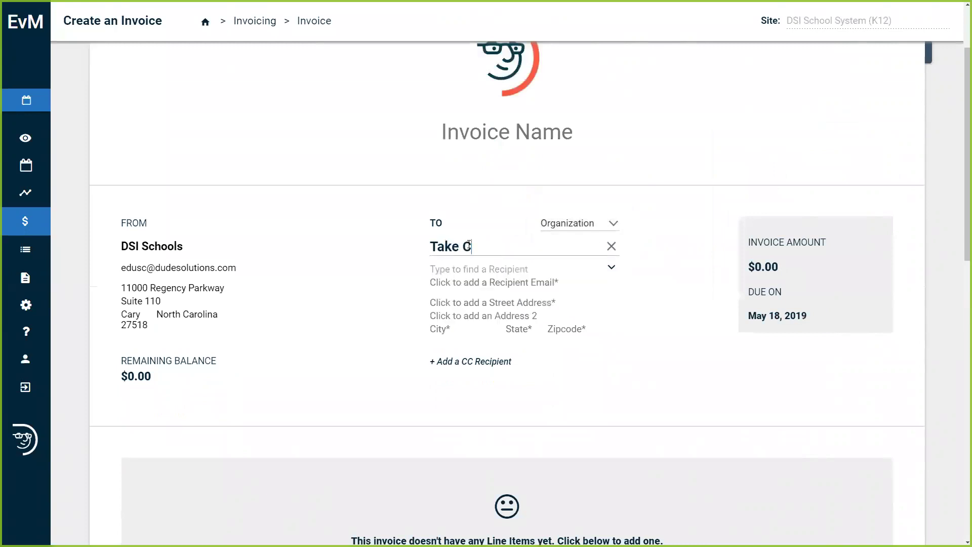
pyautogui.press('BackSpace')
pyautogui.write('Flight')
pyautogui.click(447, 269)
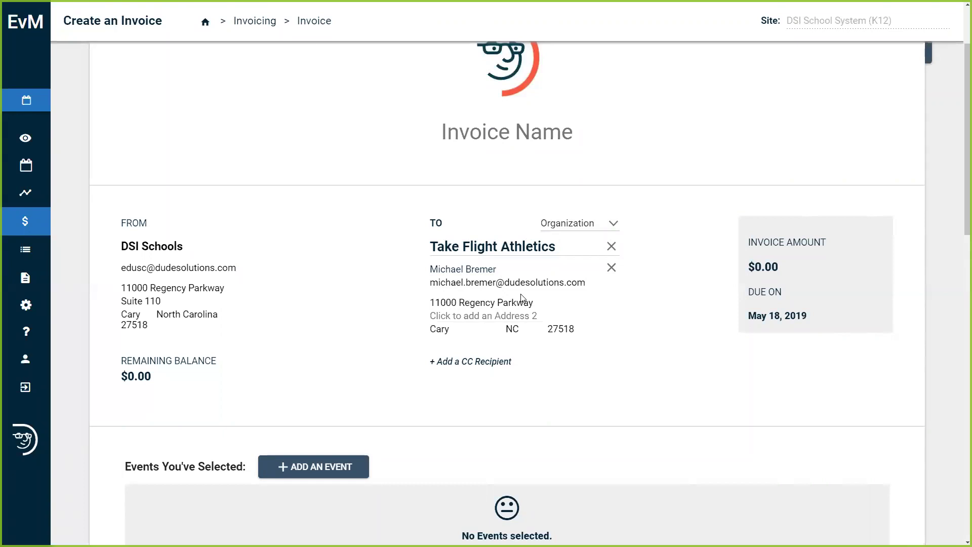
# - Add the DSI Football Summer Weight Training events of Jul. 24 and Jul. 15, 2019 to the invoice
pyautogui.scroll(-1, 548, 369)
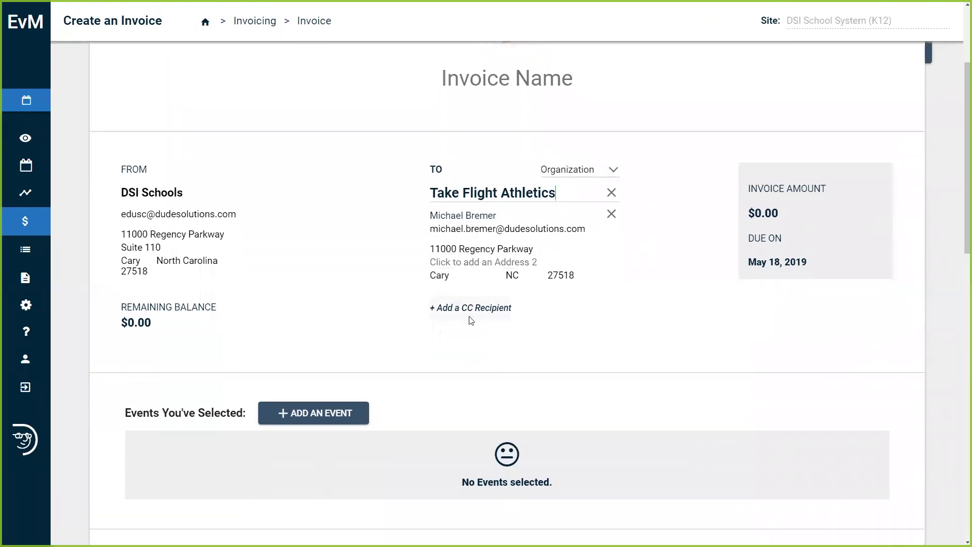
pyautogui.scroll(-3, 471, 321)
pyautogui.click(333, 262)
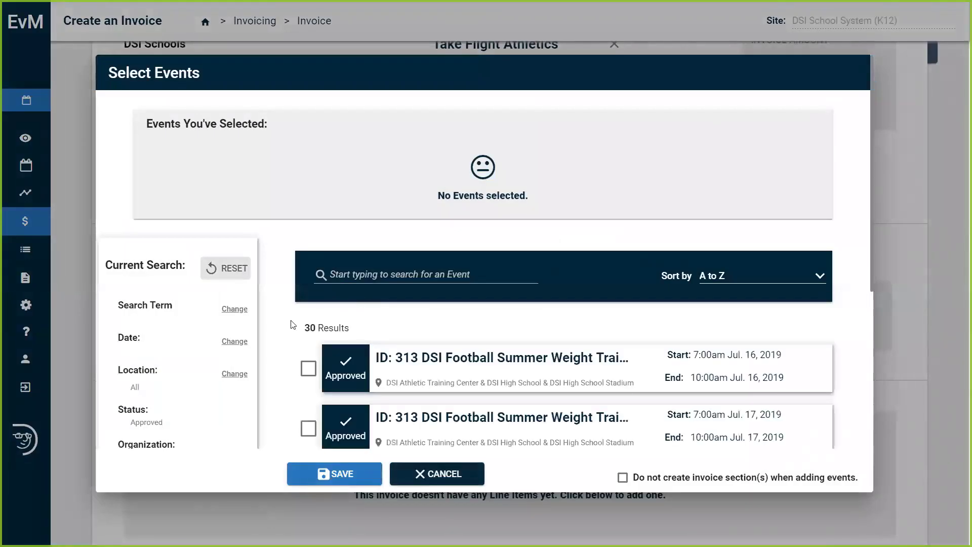
pyautogui.scroll(-2, 284, 327)
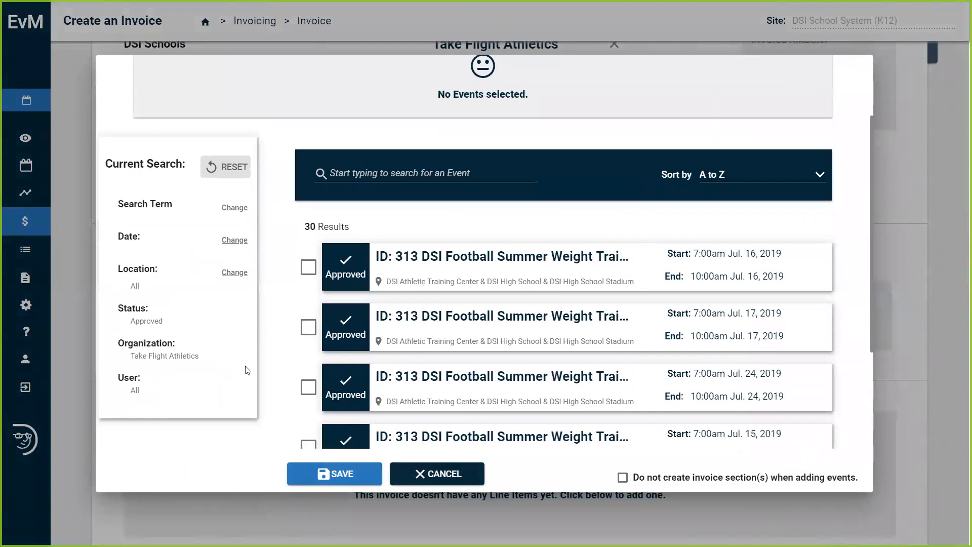
pyautogui.scroll(-1, 280, 369)
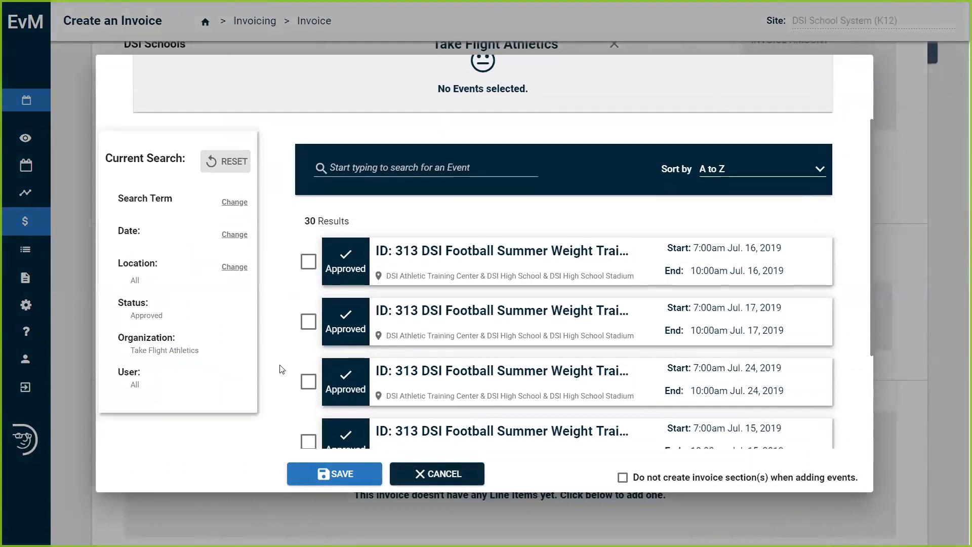
pyautogui.click(309, 336)
pyautogui.scroll(-1, 309, 349)
pyautogui.click(309, 375)
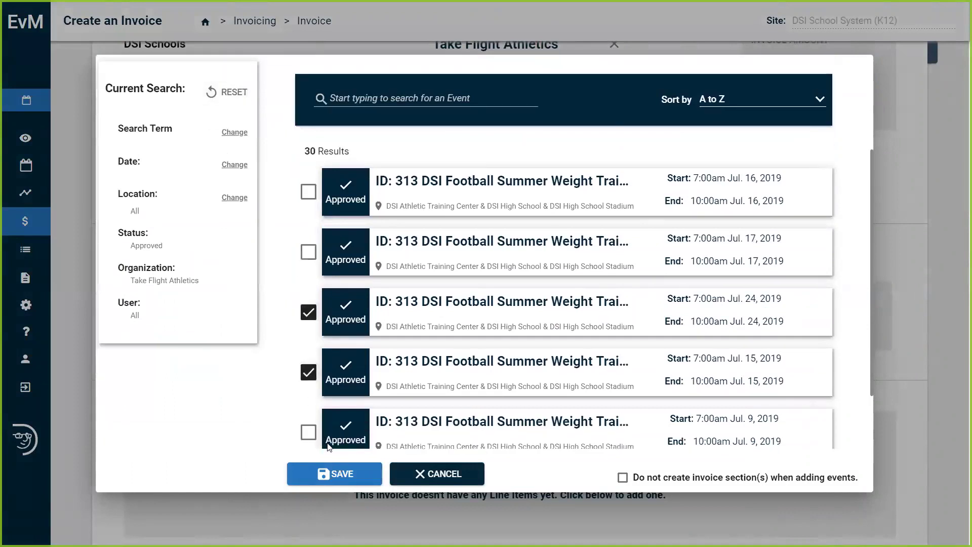
pyautogui.click(332, 473)
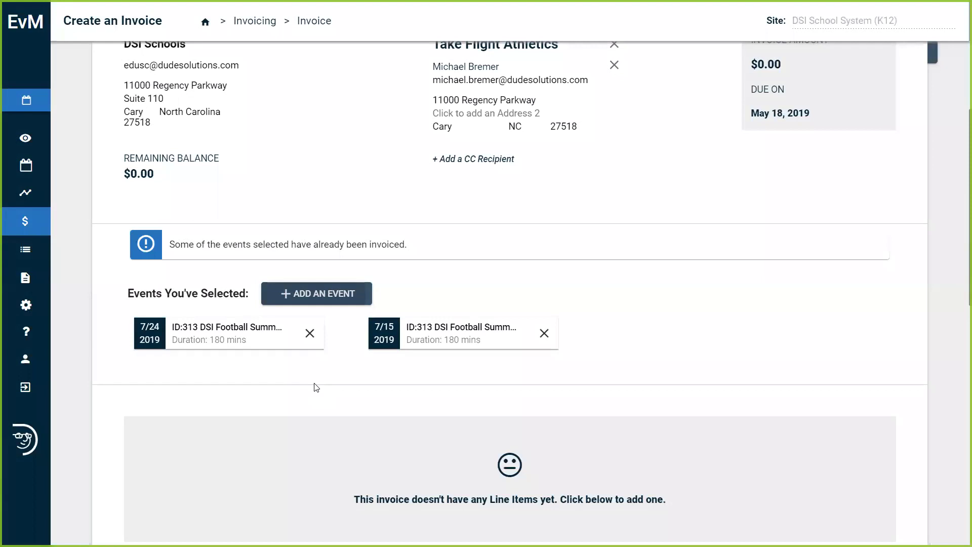
# - Add an invoice section titled "Gym Usage" with a Custodial Services line item
pyautogui.scroll(-5, 315, 387)
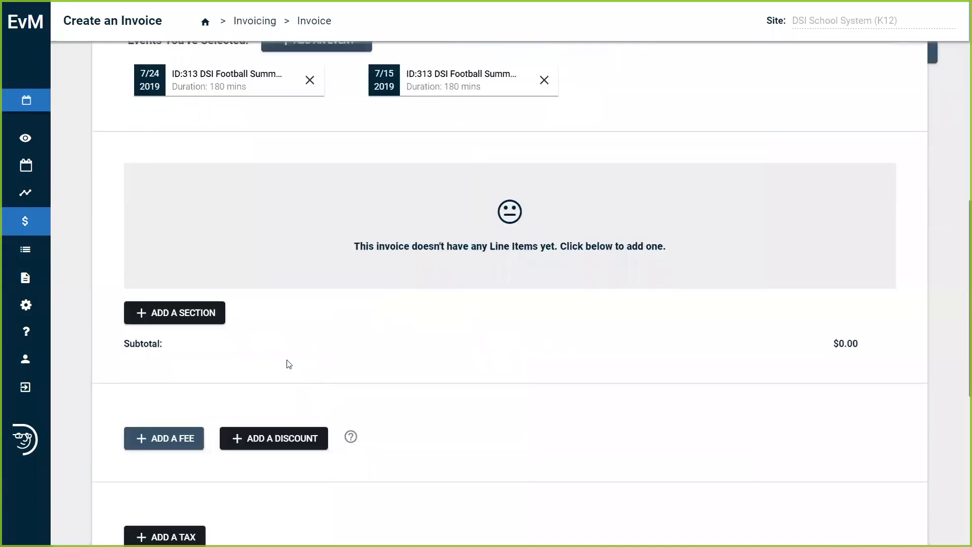
pyautogui.click(200, 316)
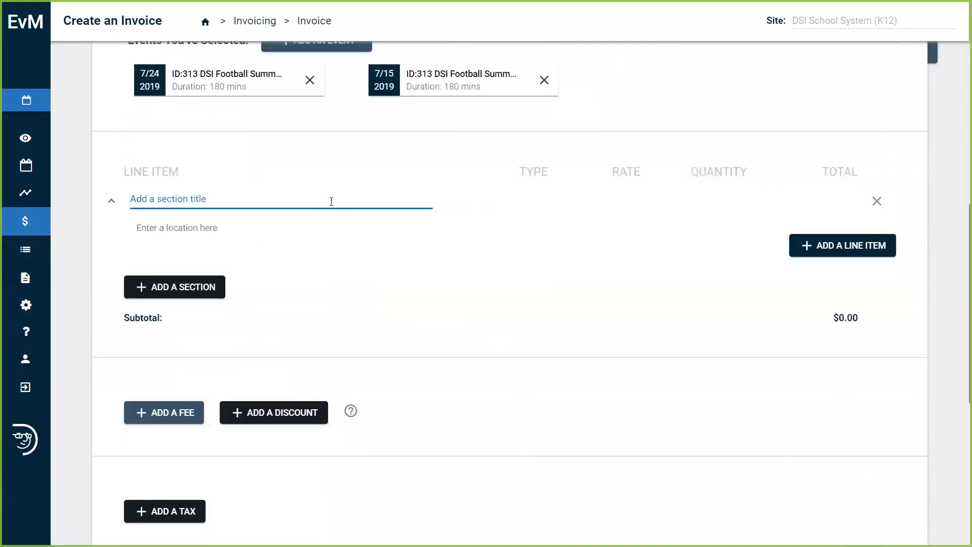
pyautogui.write('Gym Usage')
pyautogui.click(871, 248)
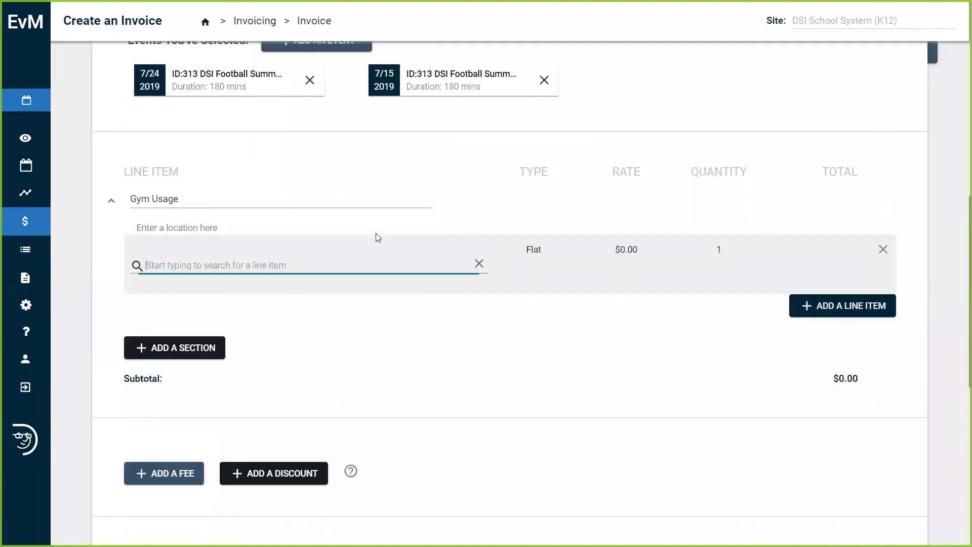
pyautogui.click(376, 268)
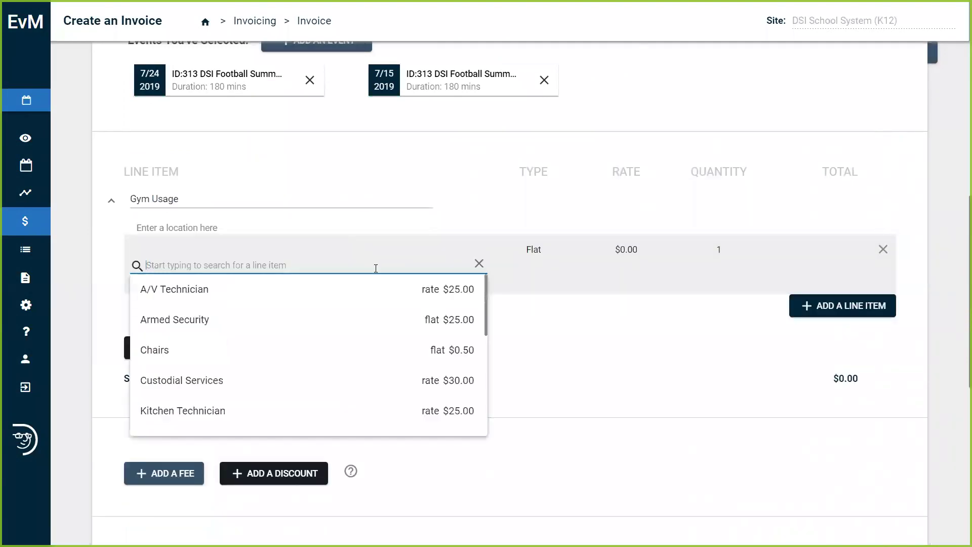
pyautogui.scroll(-2, 241, 331)
pyautogui.click(242, 331)
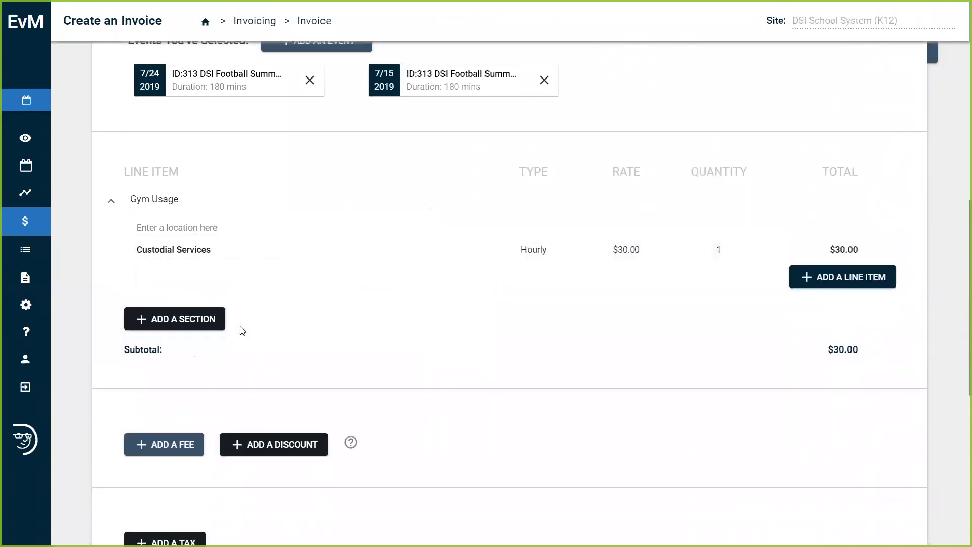
# - Add a Room Rental Fee line item to the Gym Usage section
pyautogui.click(805, 278)
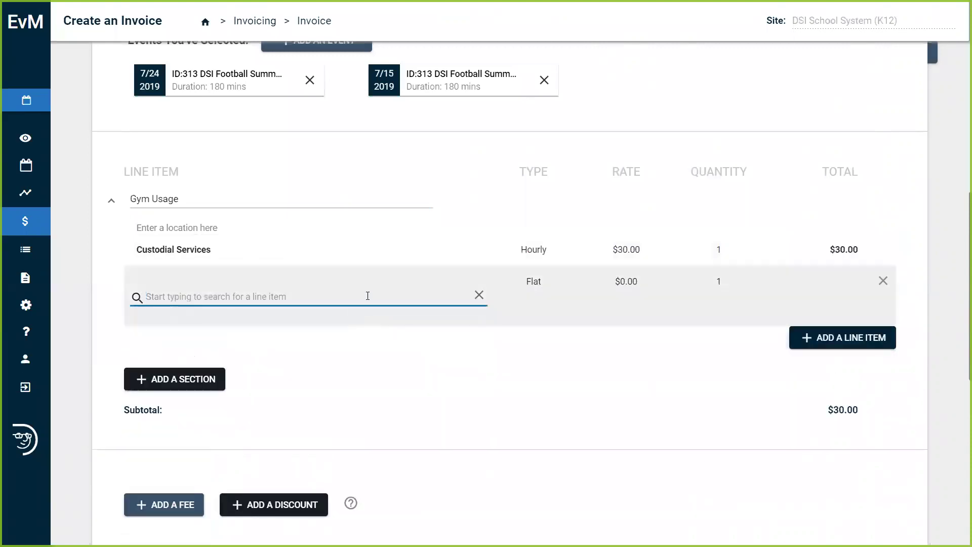
pyautogui.click(369, 294)
pyautogui.scroll(-2, 321, 354)
pyautogui.scroll(-3, 313, 372)
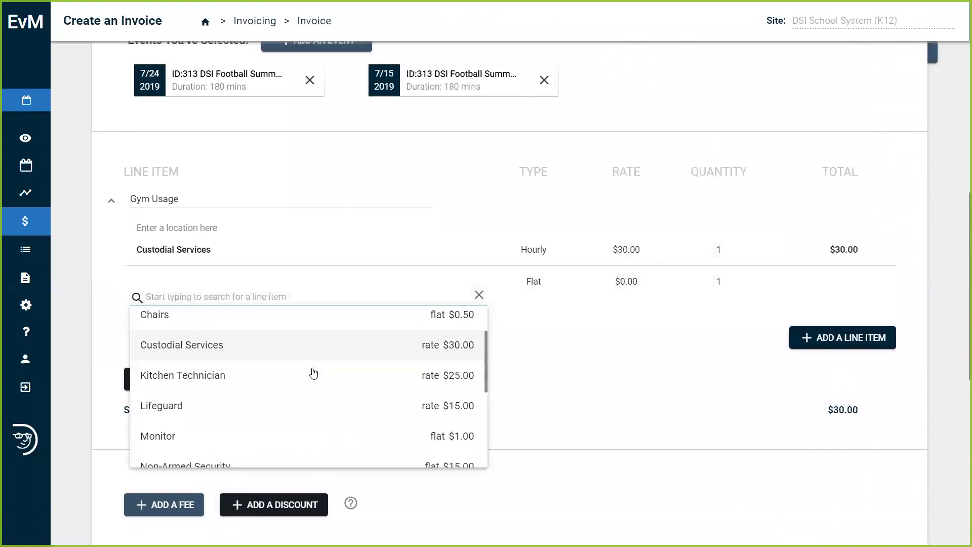
pyautogui.scroll(-2, 273, 436)
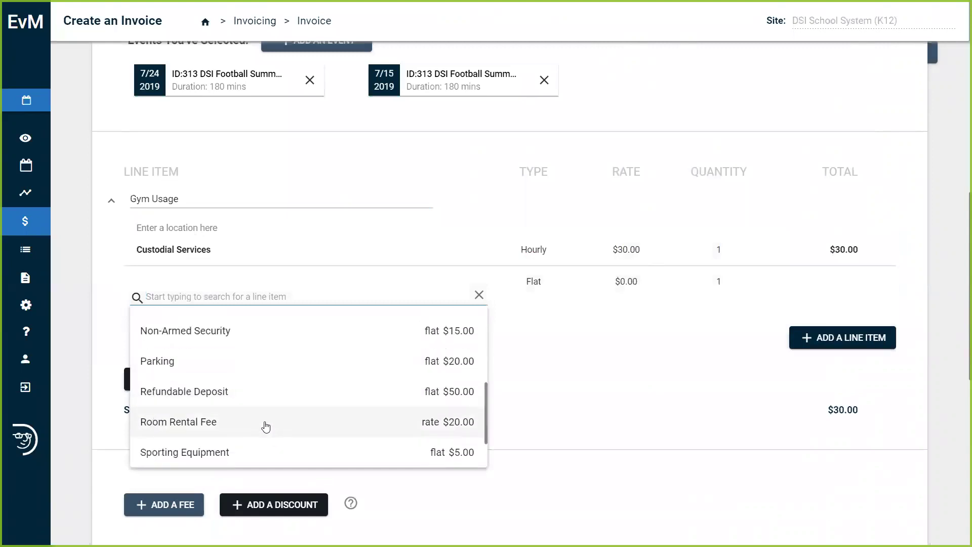
pyautogui.click(264, 425)
# - Review the new invoice's fee, discount, tax, total, payment, late fee and notes sections
pyautogui.scroll(-2, 369, 364)
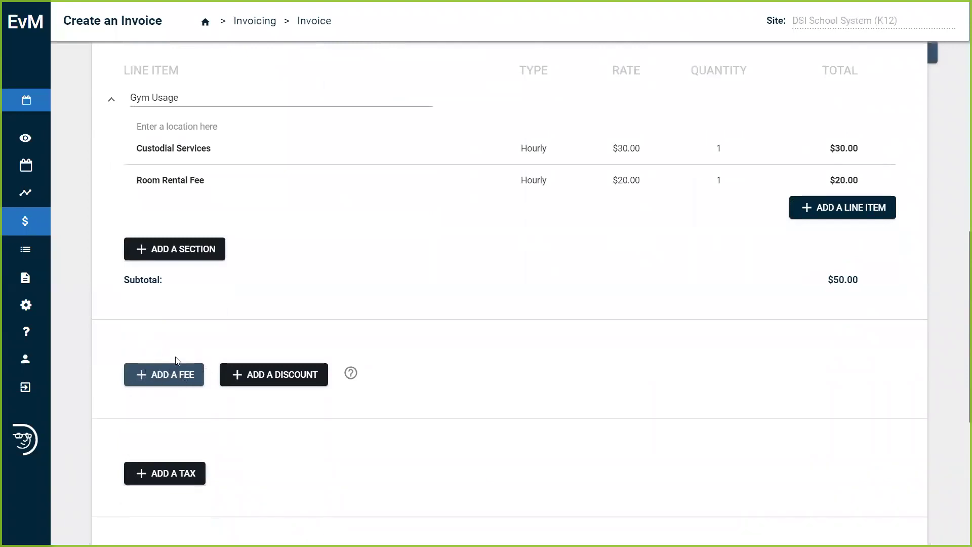
pyautogui.scroll(-1, 275, 398)
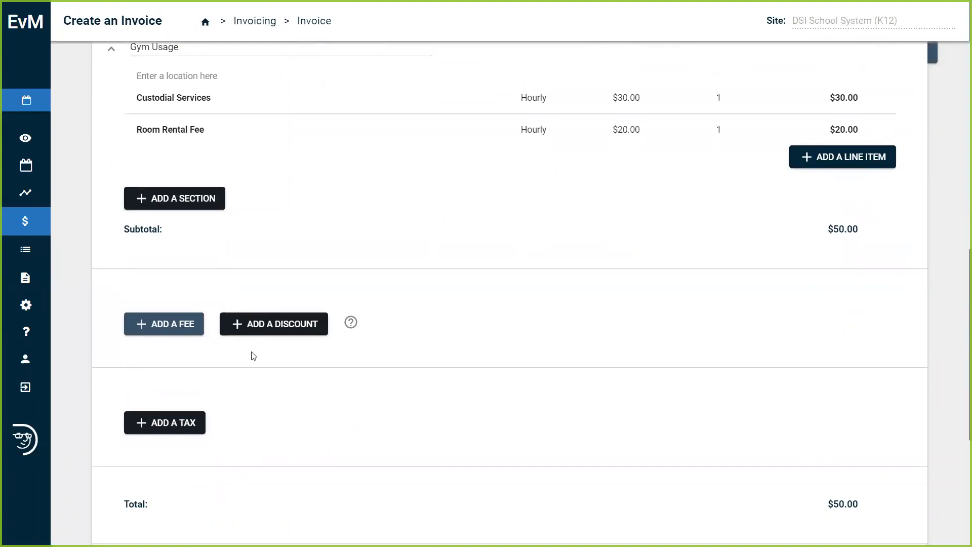
pyautogui.scroll(-2, 205, 264)
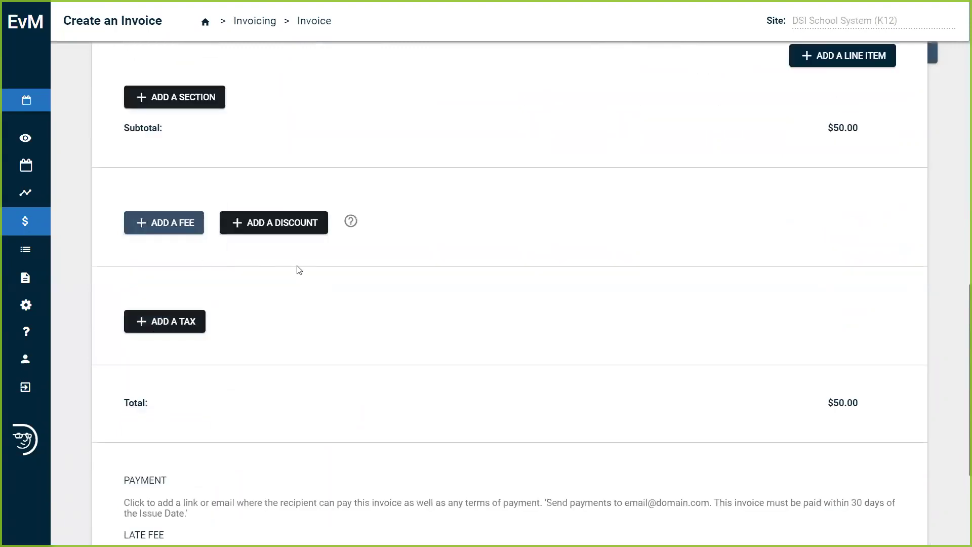
pyautogui.scroll(-1, 300, 269)
pyautogui.scroll(-1, 341, 248)
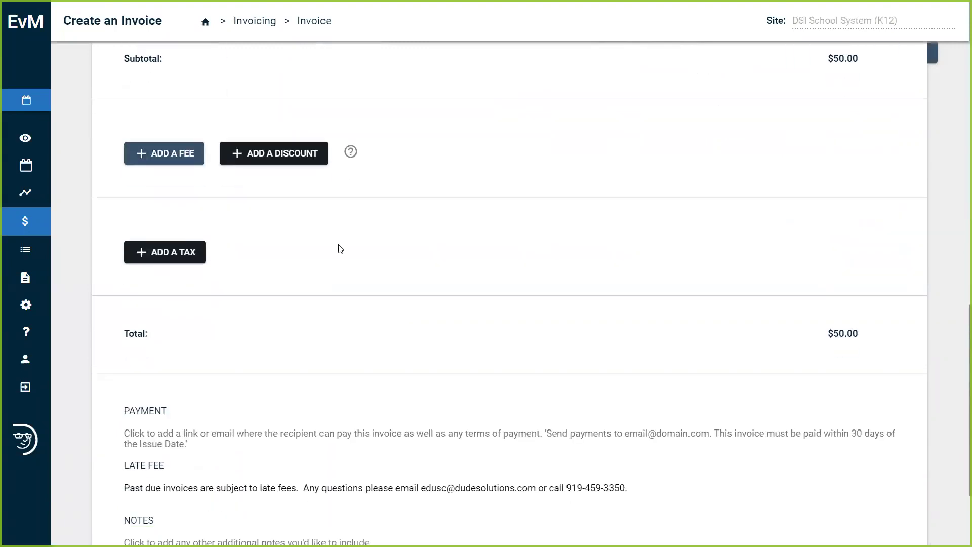
pyautogui.scroll(-1, 341, 248)
pyautogui.scroll(-2, 238, 269)
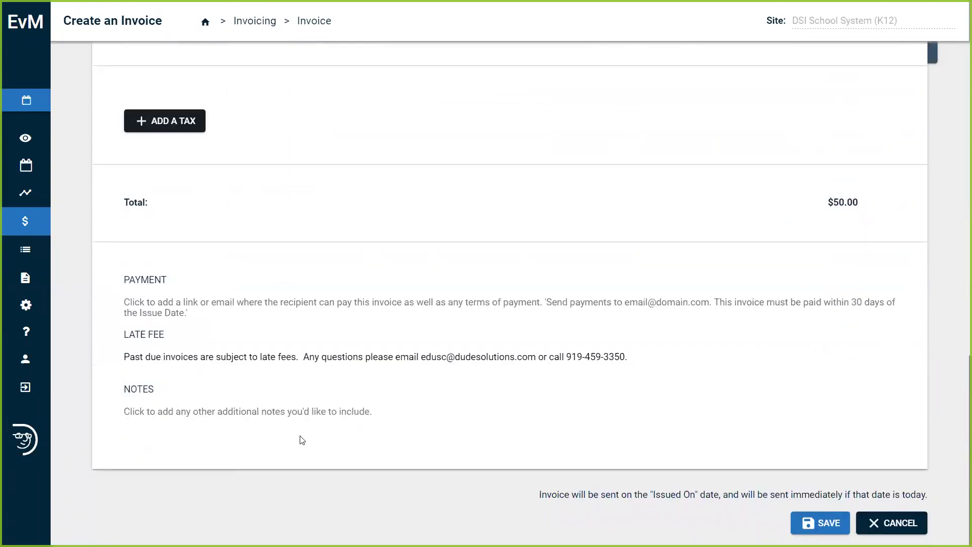
# - Leave the new invoice without saving it and return to the newest entries in the invoice list
pyautogui.click(255, 21)
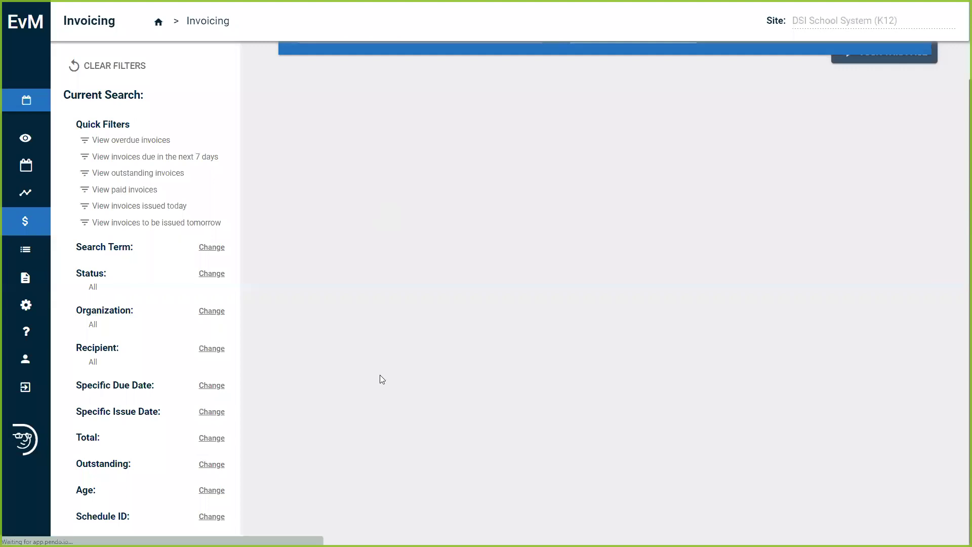
pyautogui.scroll(8, 344, 356)
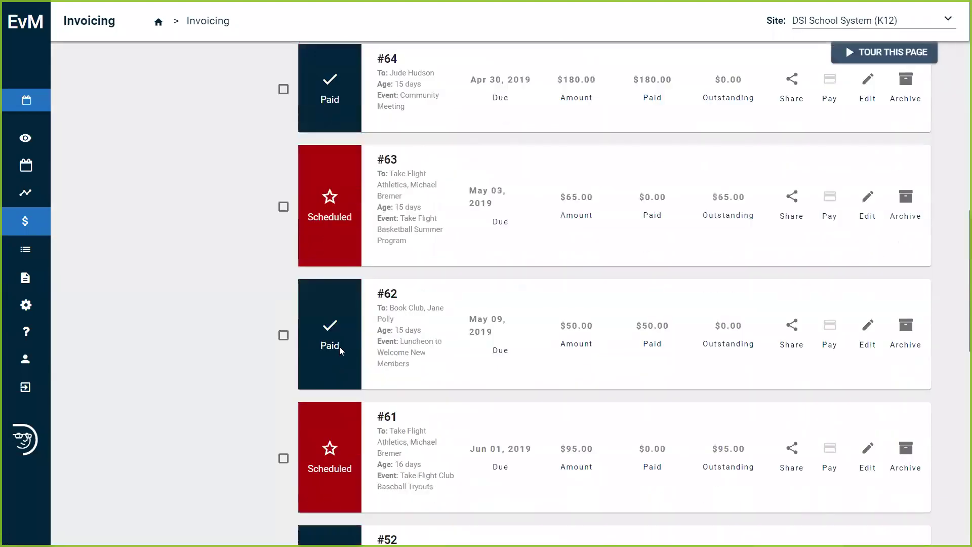
pyautogui.scroll(5, 339, 349)
pyautogui.scroll(4, 338, 414)
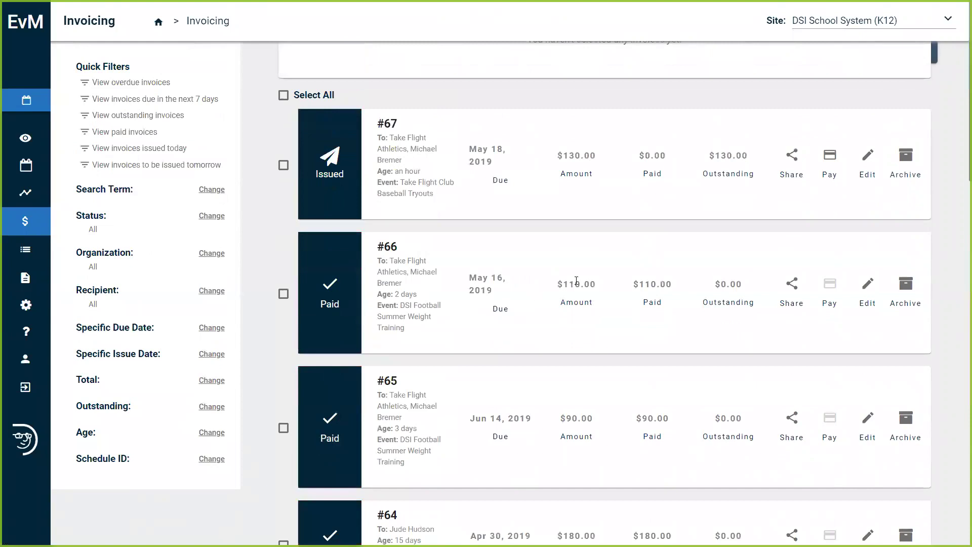
# - Start a payment for the issued Take Flight Athletics invoice due May 18, 2019, with Check as the payment type
pyautogui.click(832, 161)
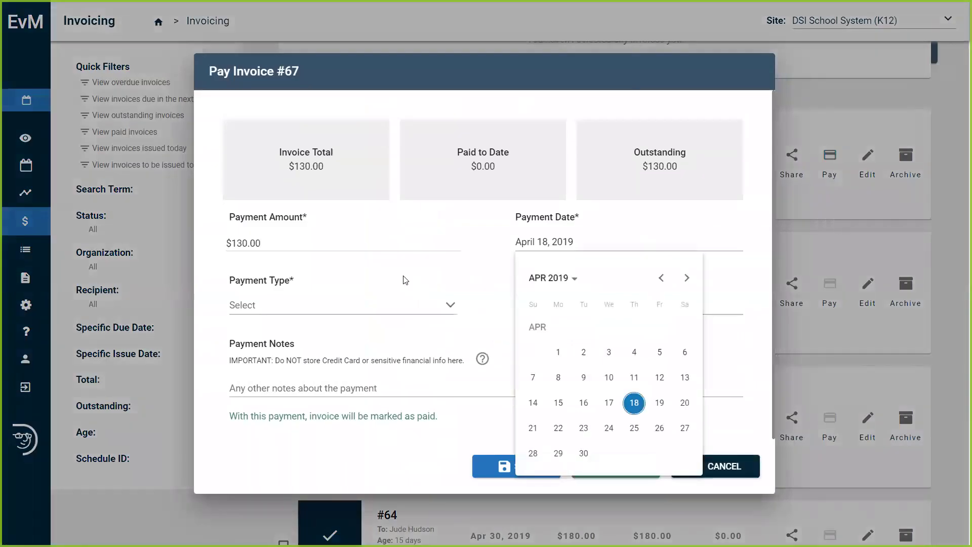
pyautogui.click(451, 306)
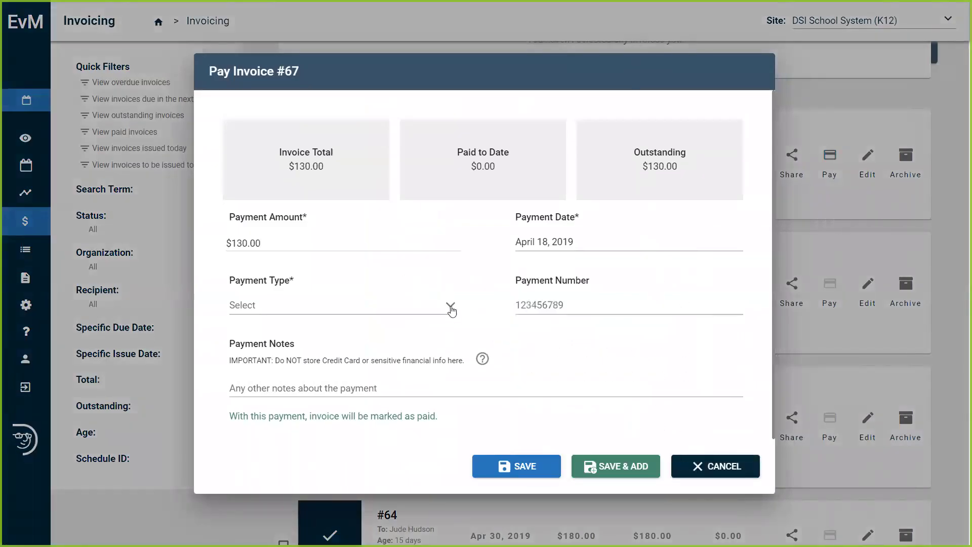
pyautogui.click(450, 308)
pyautogui.click(384, 332)
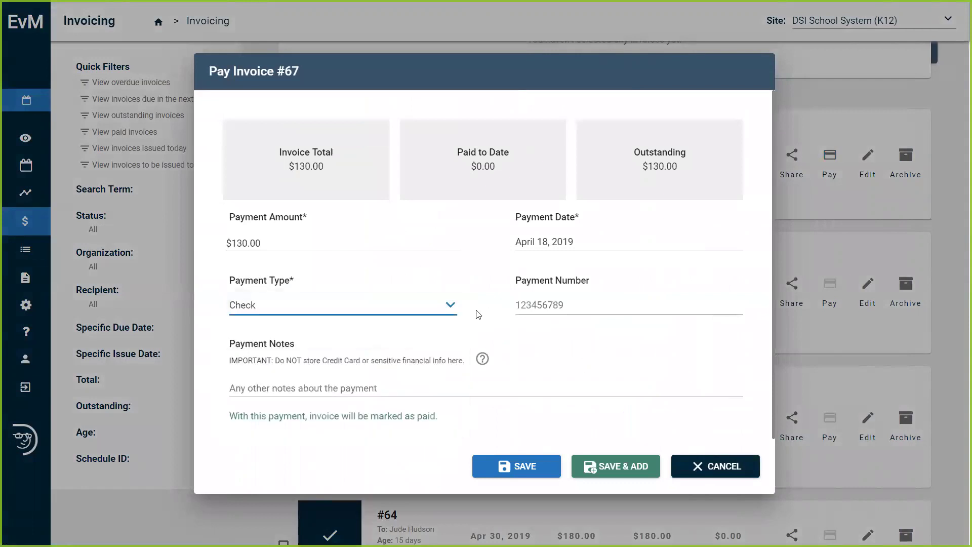
# - Set the payment amount to 50.00 and save the partial payment
pyautogui.moveTo(267, 242); pyautogui.dragTo(231, 241)
pyautogui.write('130')
pyautogui.click(246, 242)
pyautogui.write('000')
pyautogui.press('BackSpace')
pyautogui.press('BackSpace')
pyautogui.press('BackSpace')
pyautogui.press('BackSpace')
pyautogui.write('50.00')
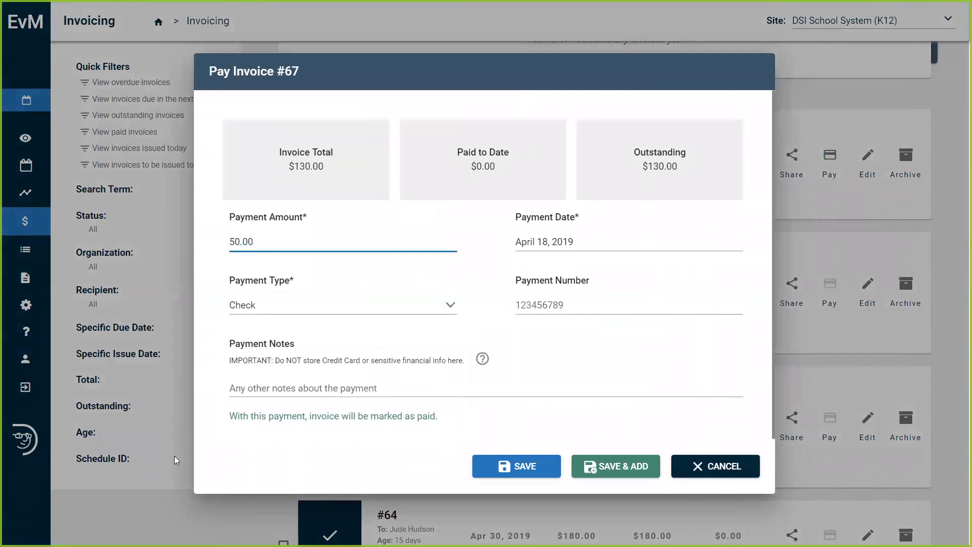
pyautogui.click(499, 473)
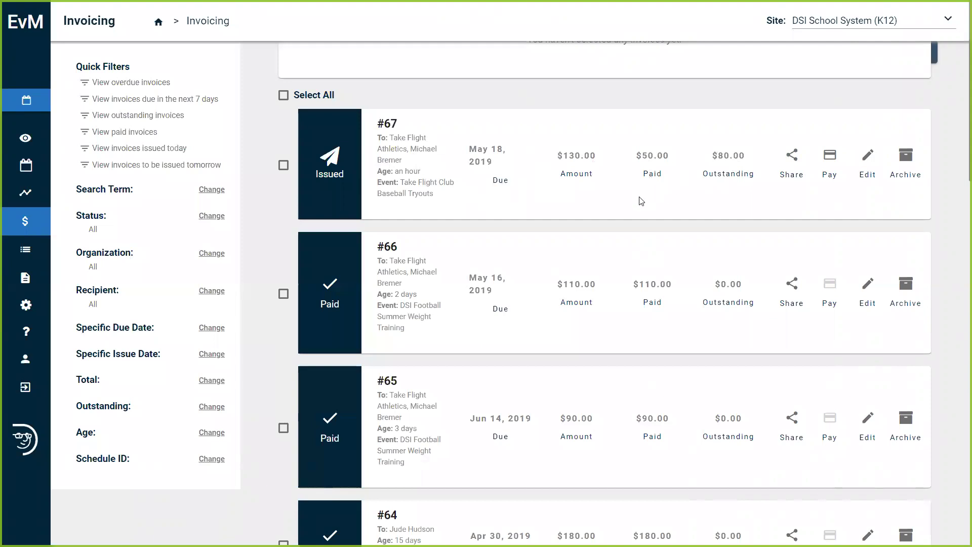
# - Open the public calendar of the DSI School System (K12) site
pyautogui.scroll(3, 595, 234)
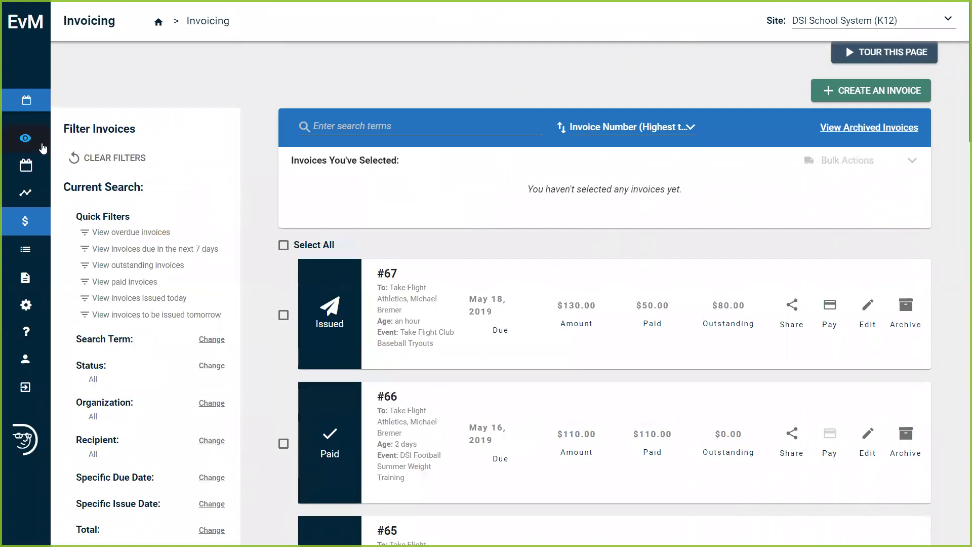
pyautogui.moveTo(40, 140)
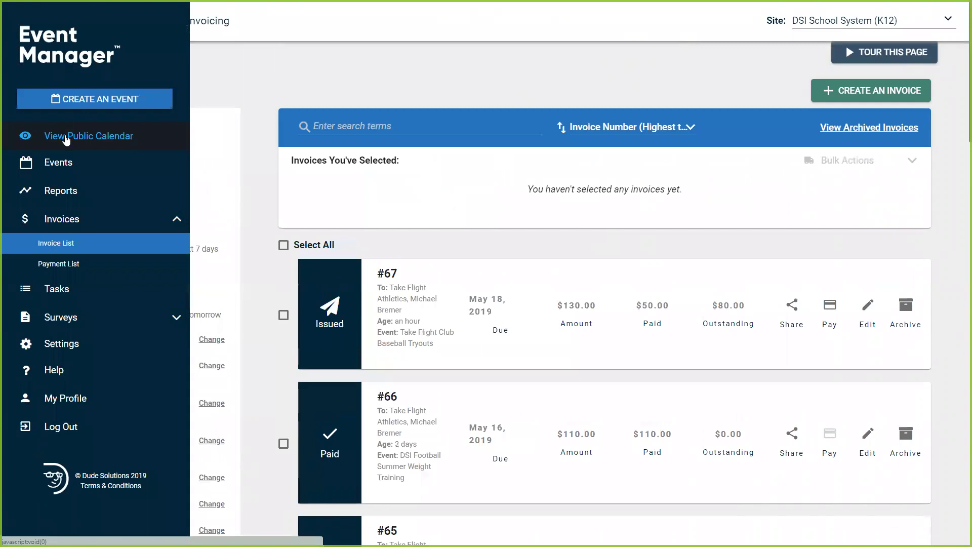
pyautogui.click(66, 137)
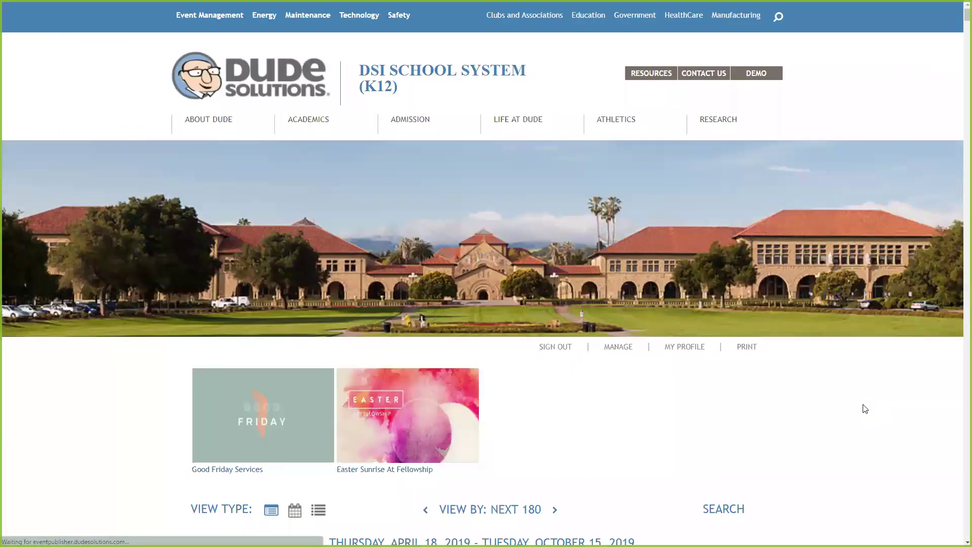
# - Show the public events in the monthly calendar view and look over April 2019
pyautogui.scroll(-6, 865, 408)
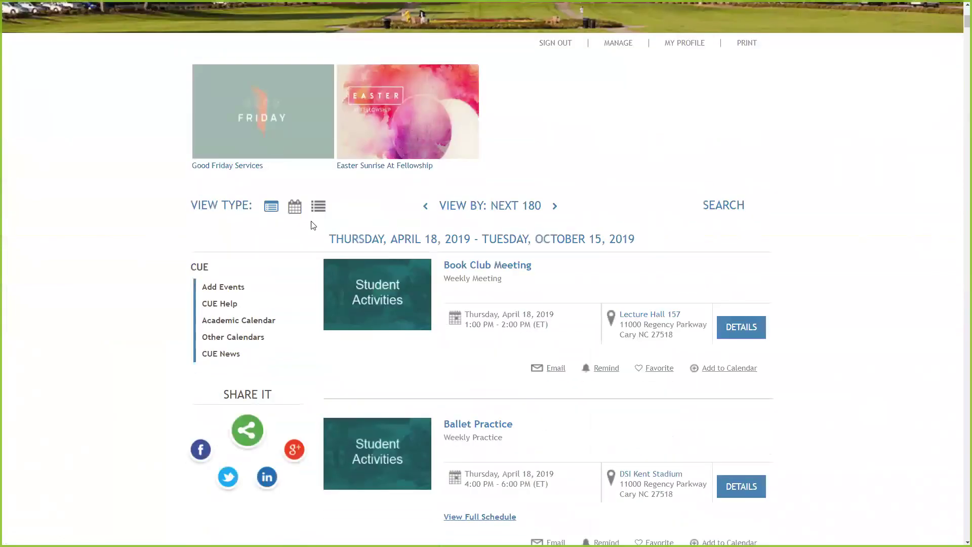
pyautogui.click(294, 207)
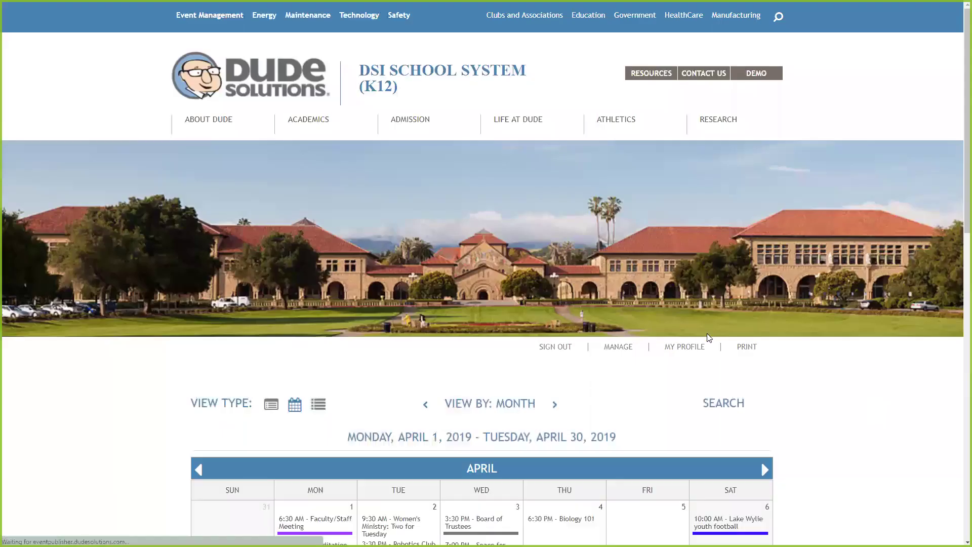
pyautogui.scroll(-9, 707, 333)
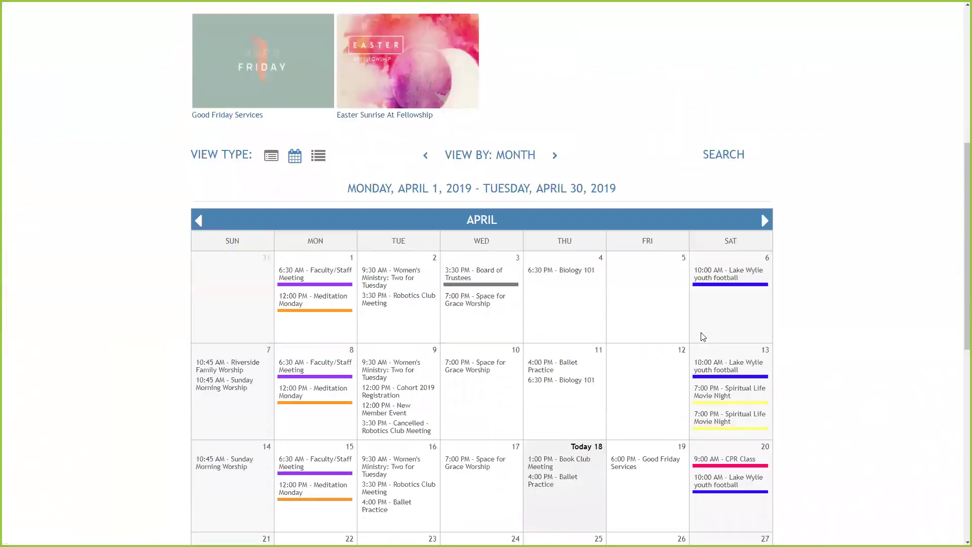
pyautogui.scroll(-1, 704, 336)
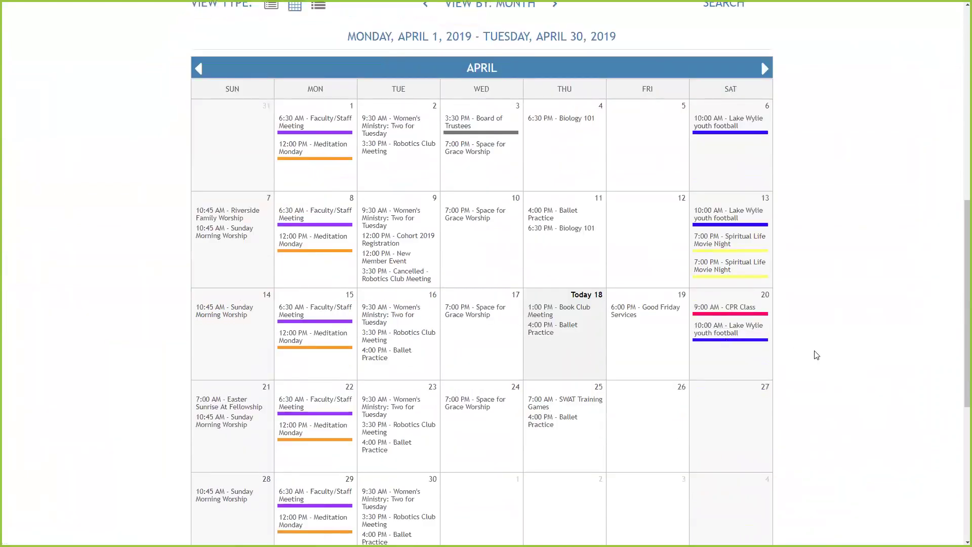
pyautogui.scroll(1, 844, 353)
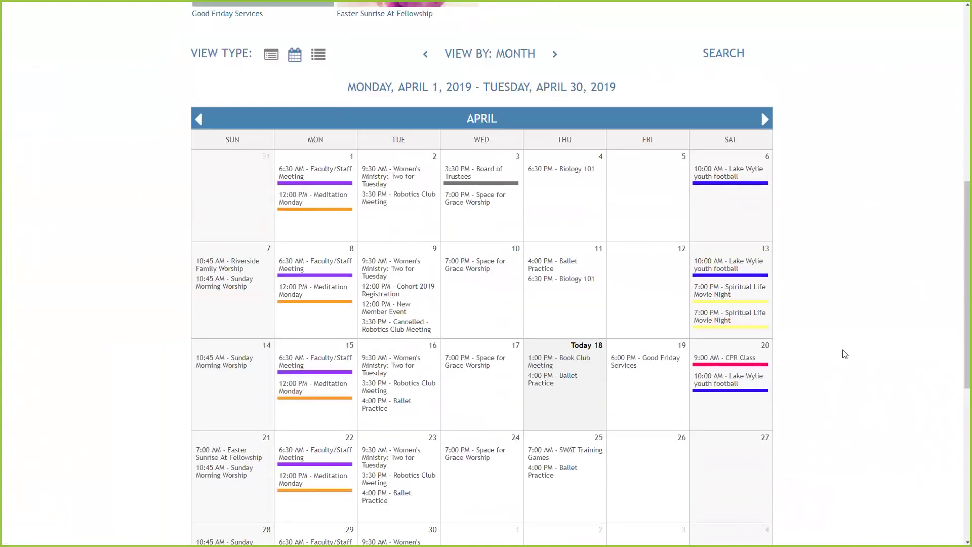
# - Switch the public calendar back to the detailed event listing and browse the April 2019 event entries
pyautogui.click(274, 54)
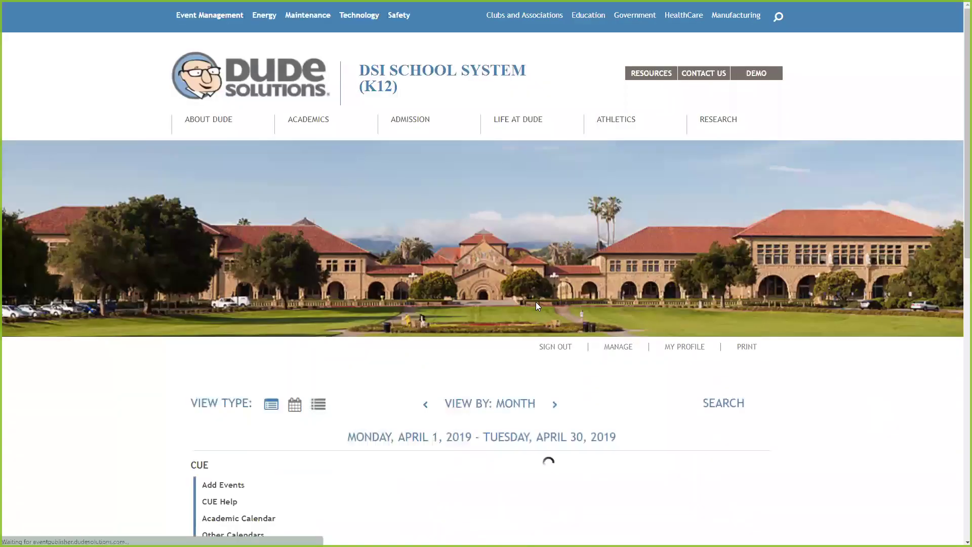
pyautogui.scroll(-5, 535, 303)
pyautogui.scroll(-6, 531, 311)
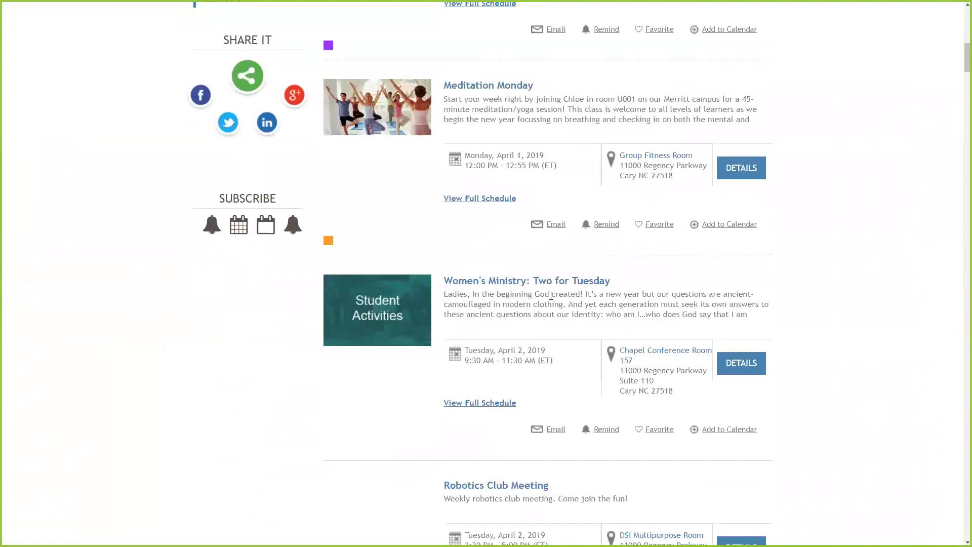
pyautogui.scroll(-4, 549, 312)
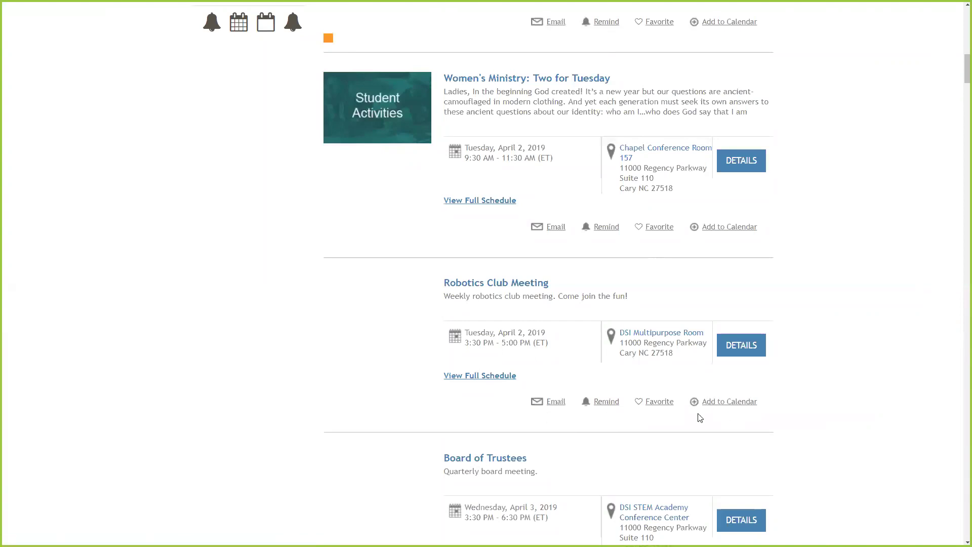
# - Show the public calendar's search filters and look through the Location and Category choices
pyautogui.scroll(10, 700, 417)
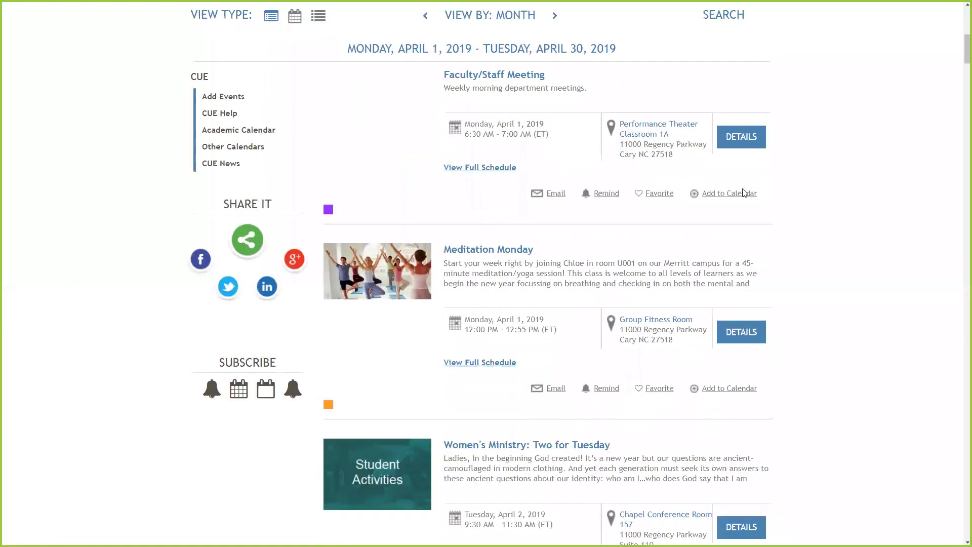
pyautogui.click(723, 156)
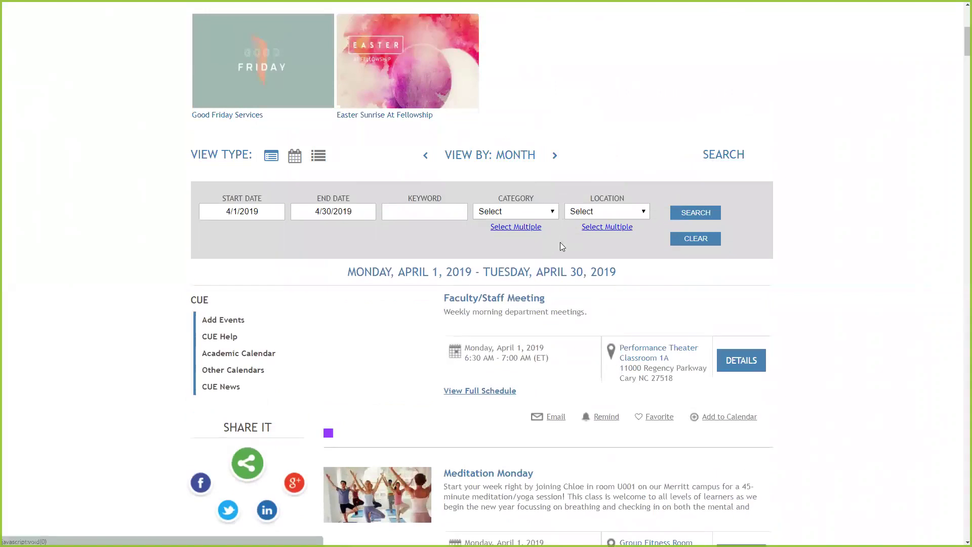
pyautogui.click(644, 213)
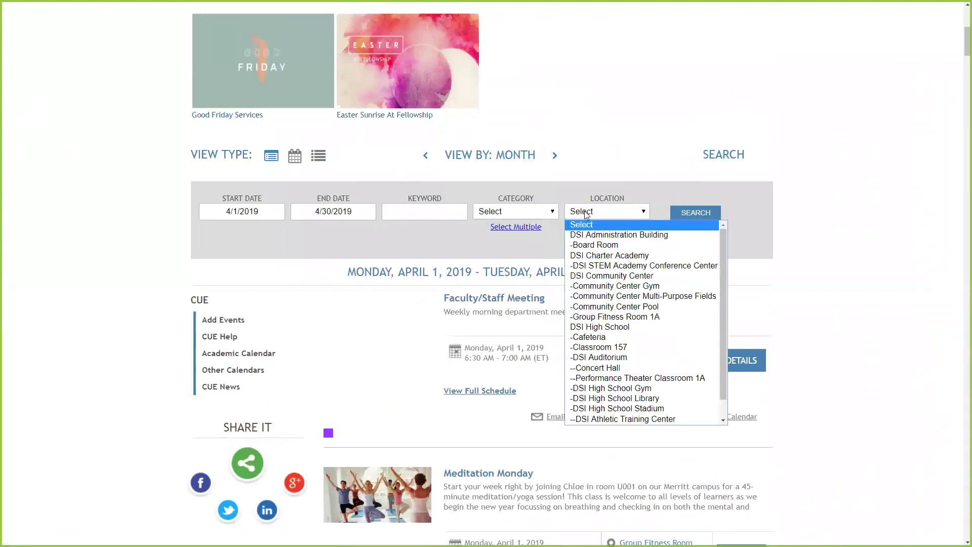
pyautogui.click(552, 213)
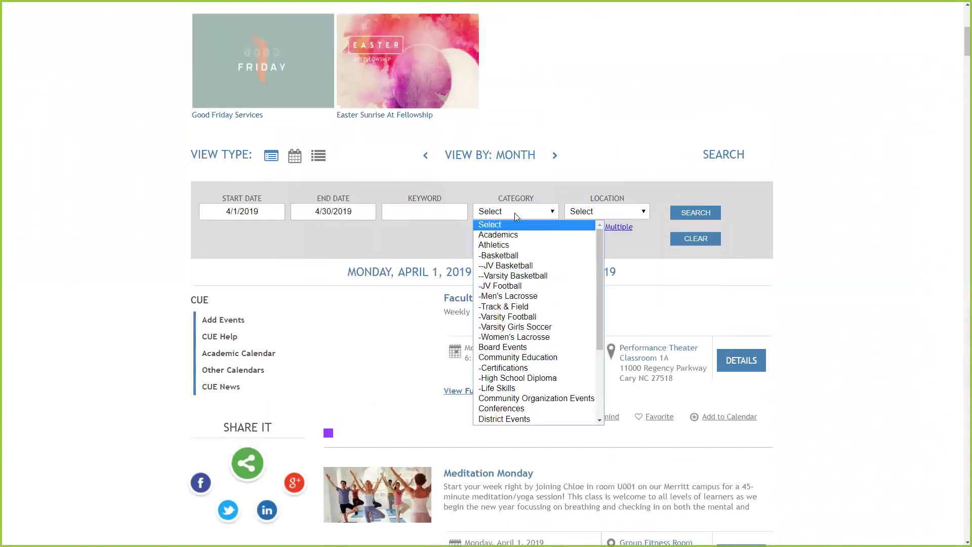
pyautogui.click(384, 239)
# - Examine the public calendar's subscription and notification options, and exit the browser's full-screen mode
pyautogui.scroll(-6, 383, 239)
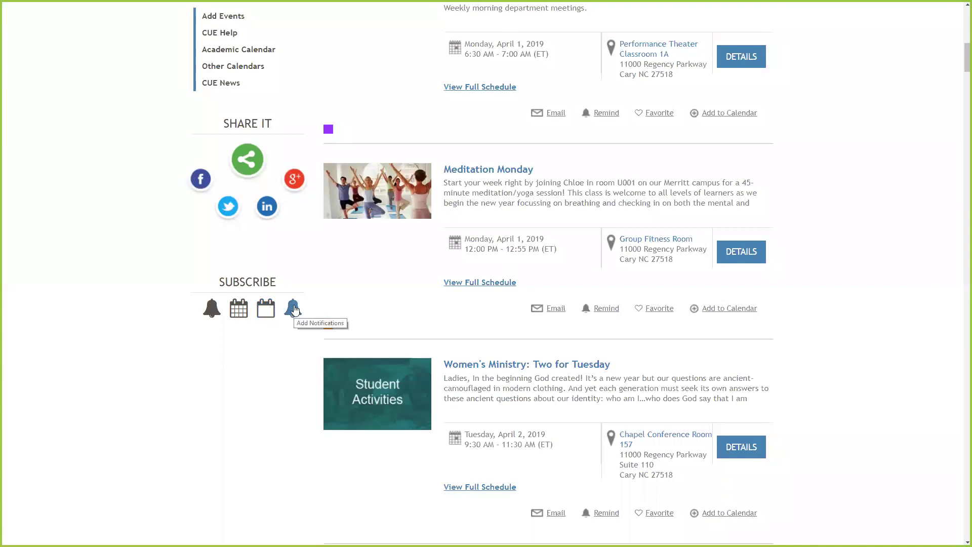
pyautogui.scroll(8, 294, 309)
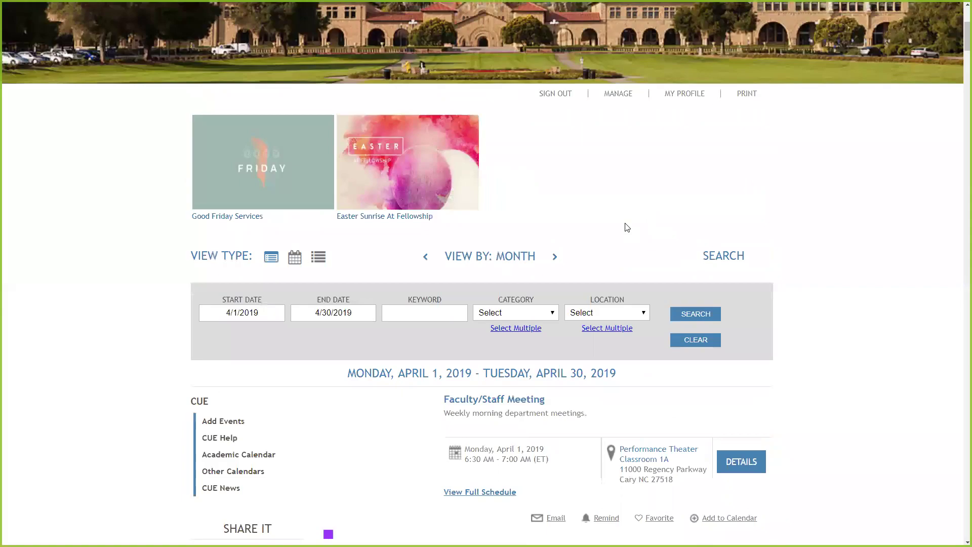
pyautogui.press('F11')
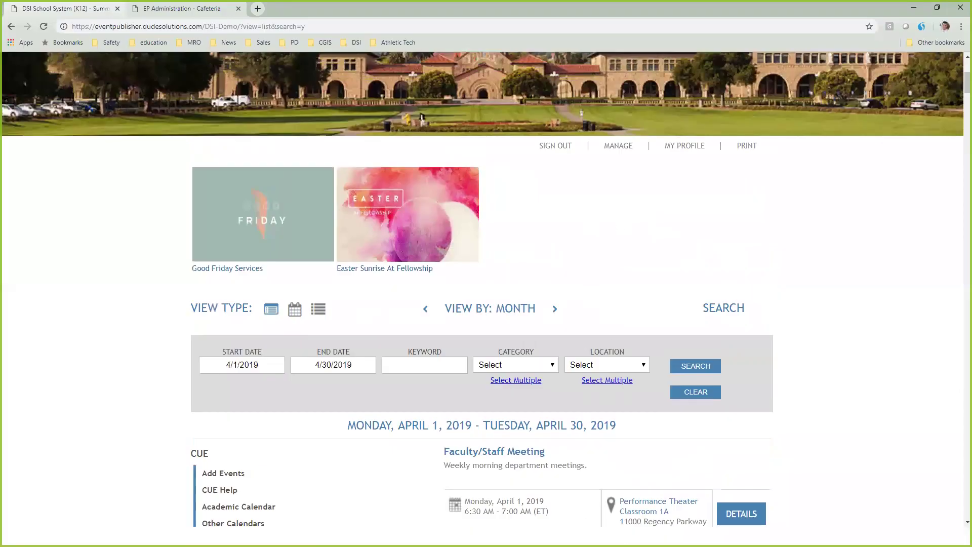